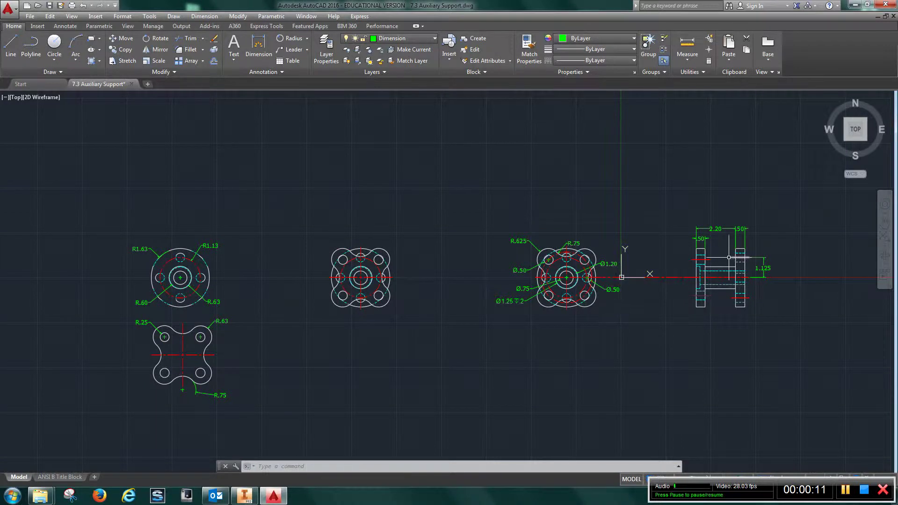
Examine the support's side view, combined front views and the dimensioned round and four-lobed flanges
scroll(714, 256, "up", 2)
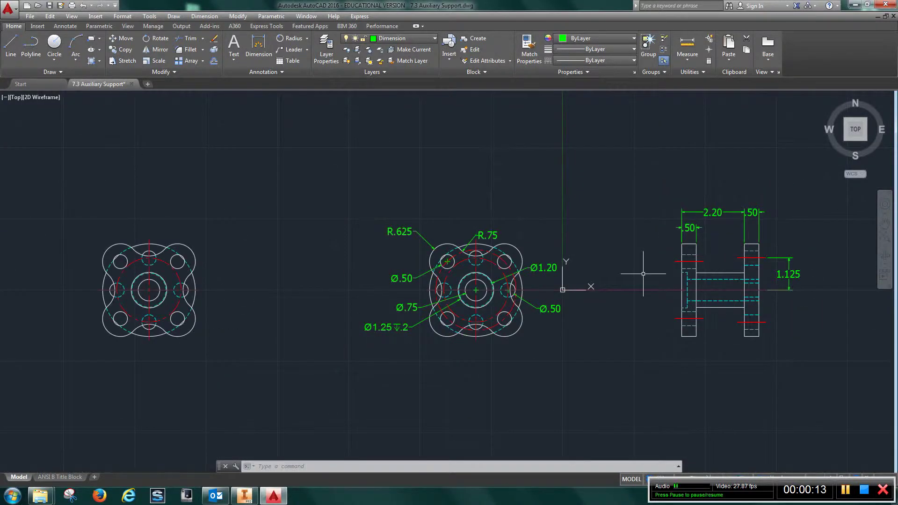
scroll(416, 277, "down", 3)
middle_click_drag(207, 277, 374, 276)
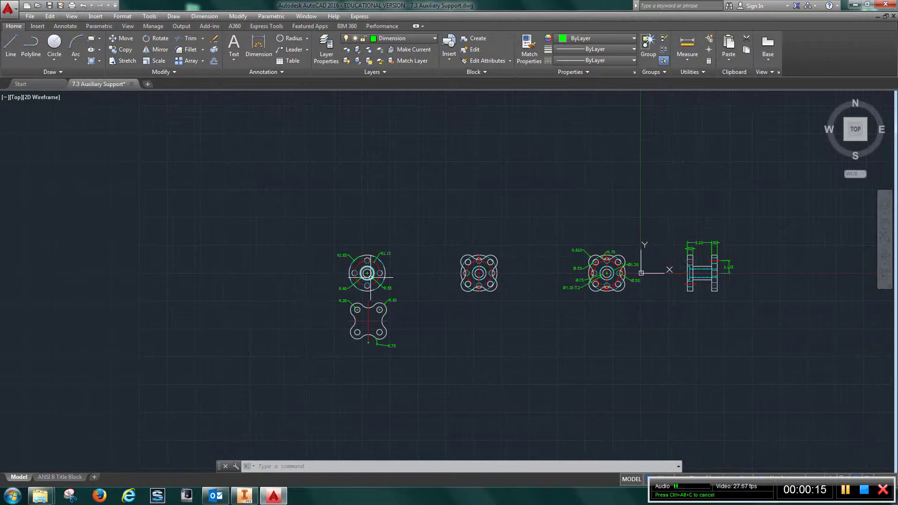
scroll(373, 277, "up", 8)
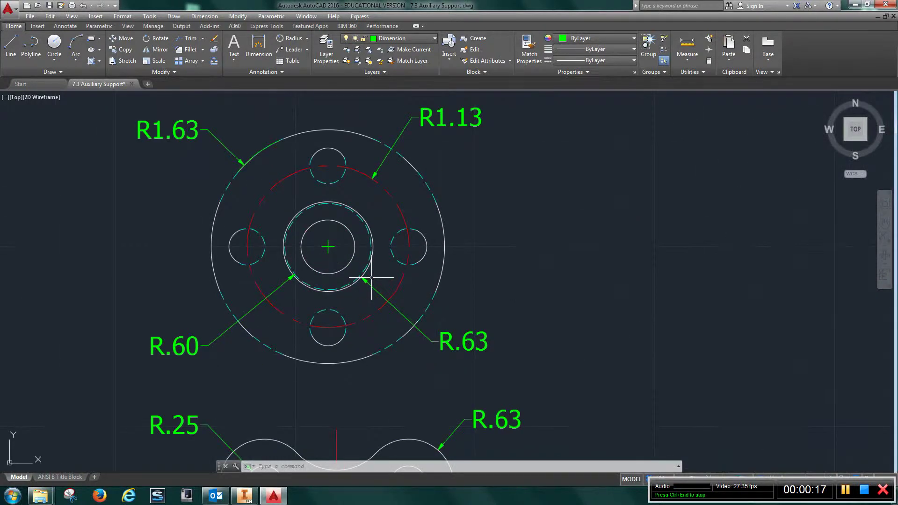
scroll(295, 190, "down", 2)
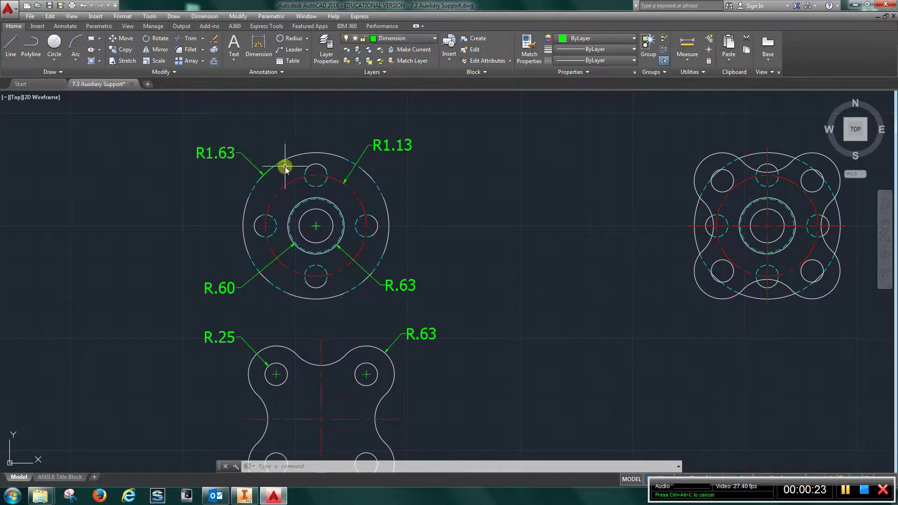
scroll(285, 166, "down", 4)
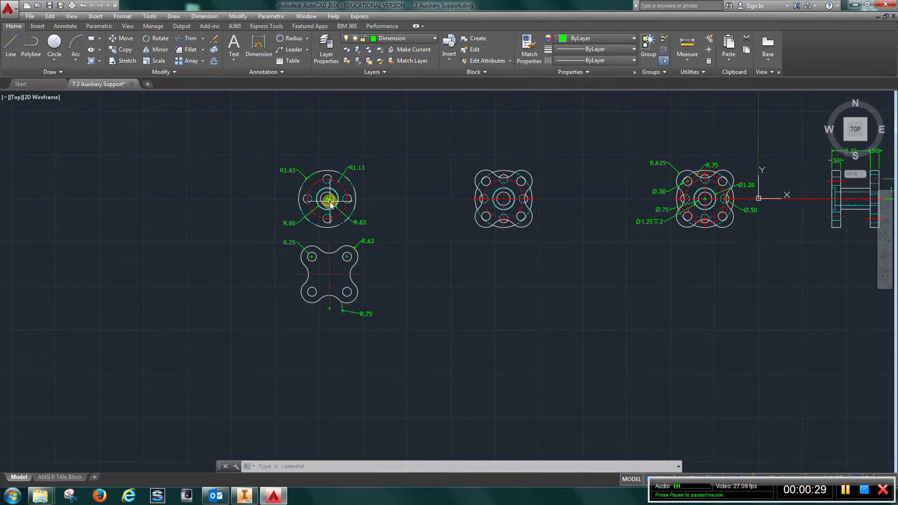
scroll(327, 202, "up", 4)
middle_click_drag(330, 202, 535, 276)
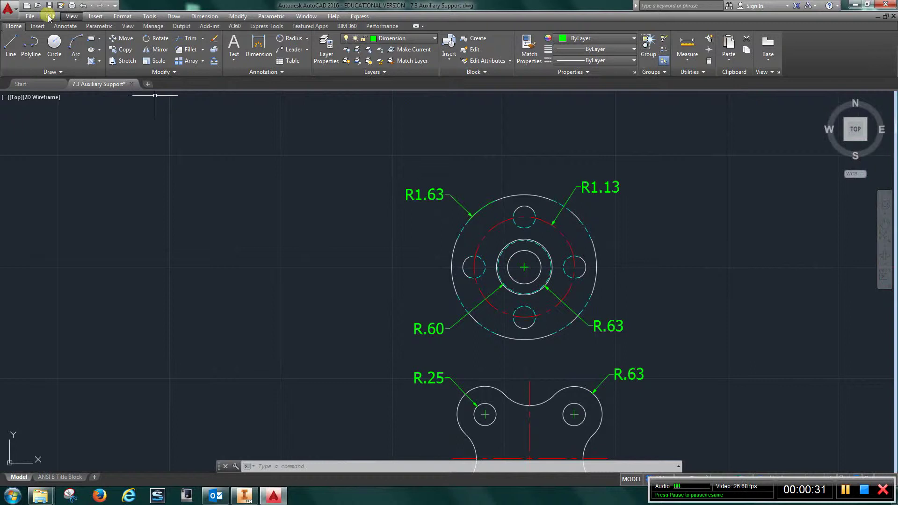
Make Object the current layer and draw a circle of radius 1.625 in the empty area beside the dimensioned round flange
left_click(55, 57)
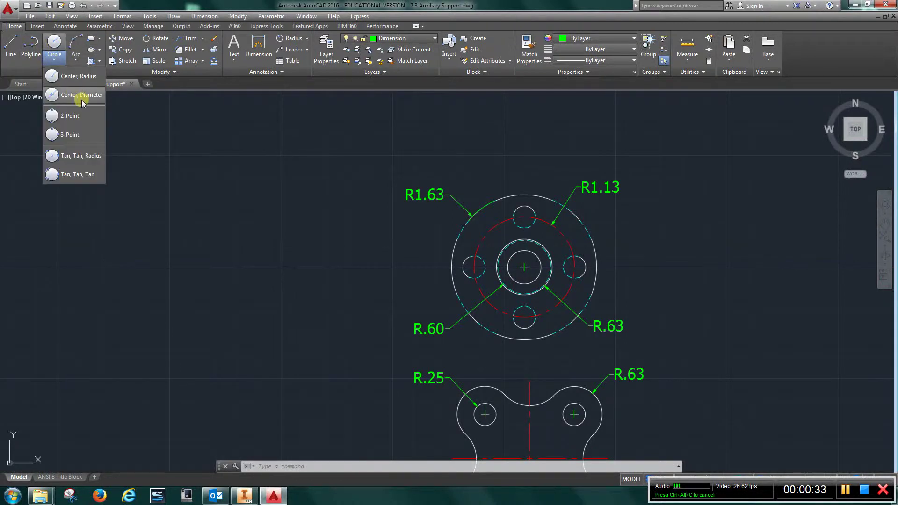
left_click(82, 77)
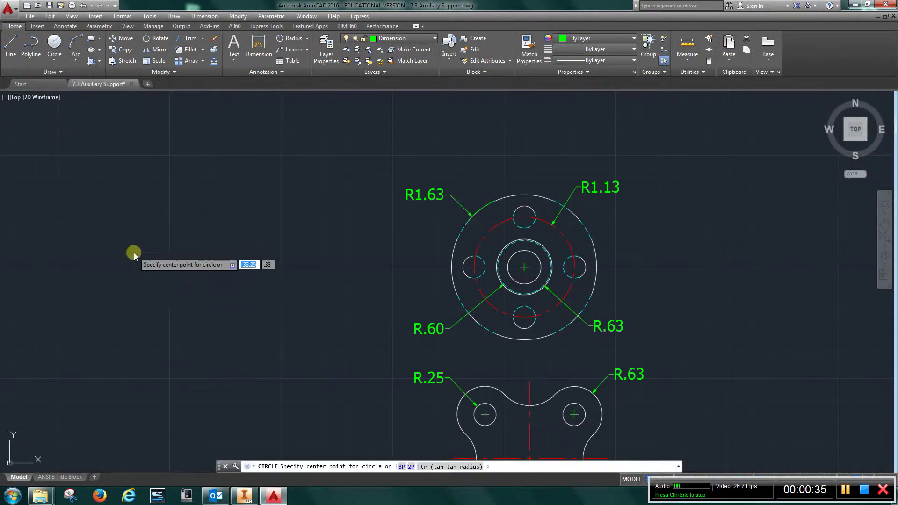
left_click(411, 38)
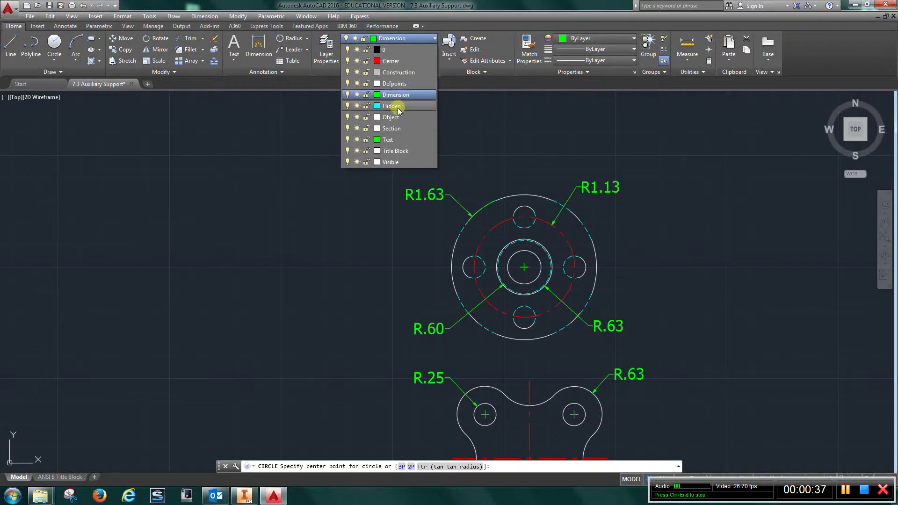
left_click(392, 117)
left_click(126, 248)
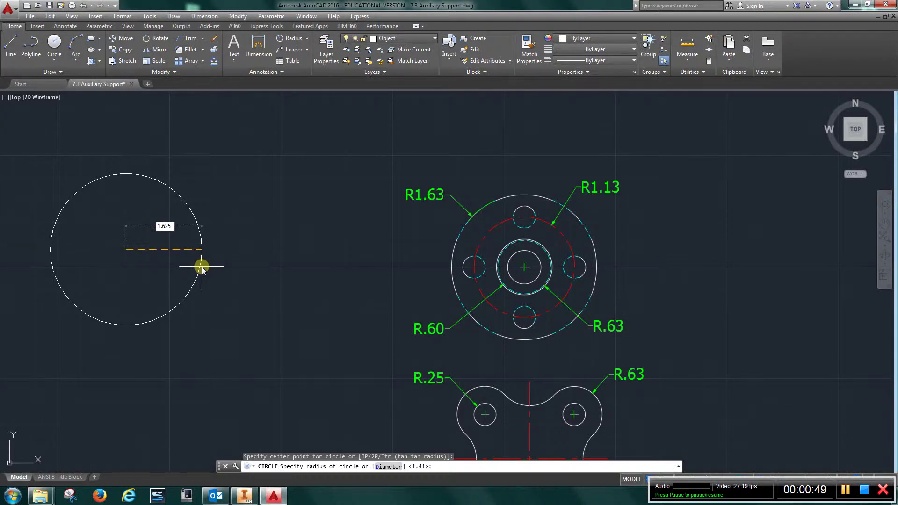
key("Return")
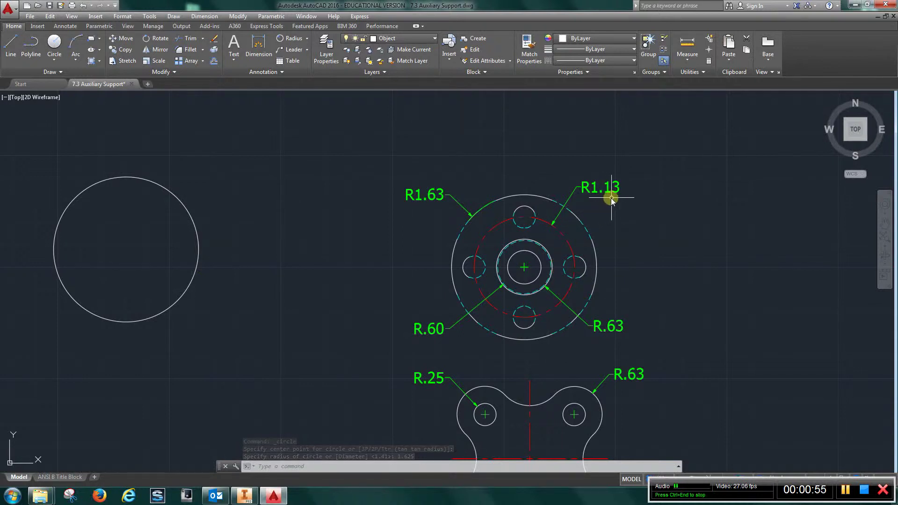
Draw a concentric circle of radius 1.125 inside the new 1.625-radius circle
left_click(55, 43)
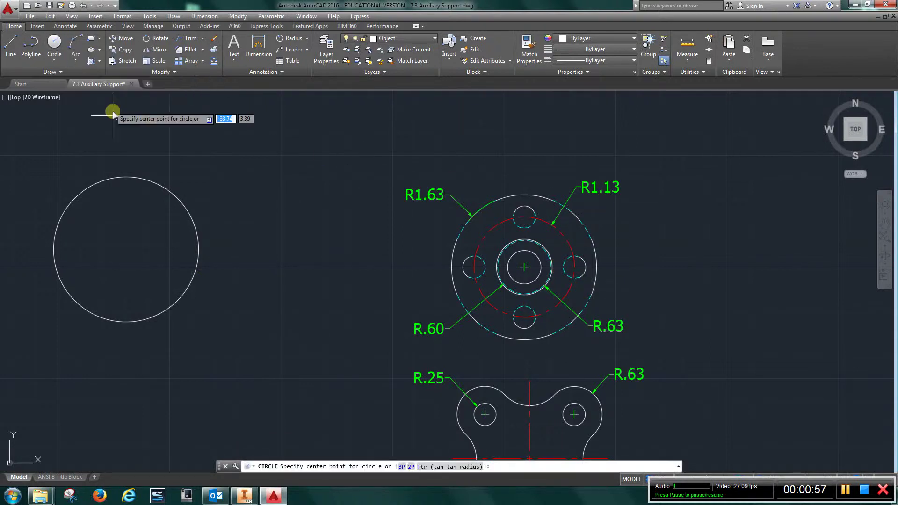
left_click(126, 249)
type("1")
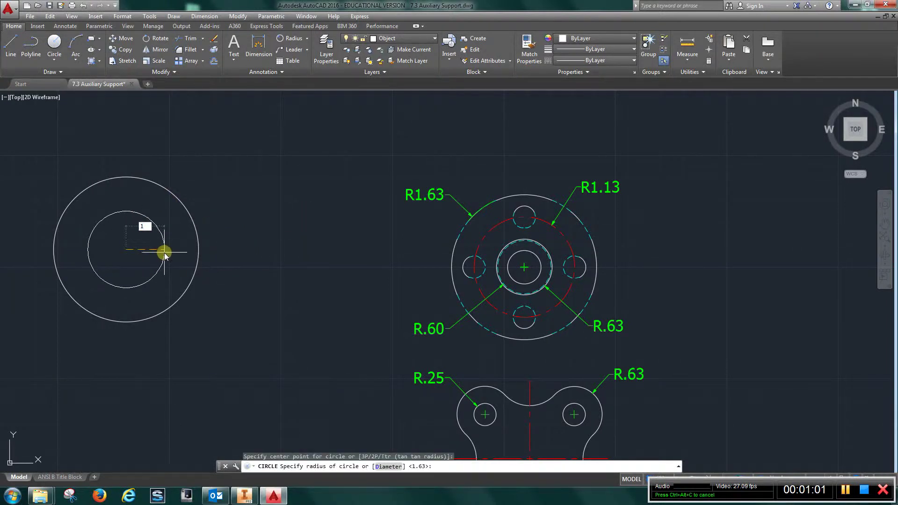
type(".125")
key("Return")
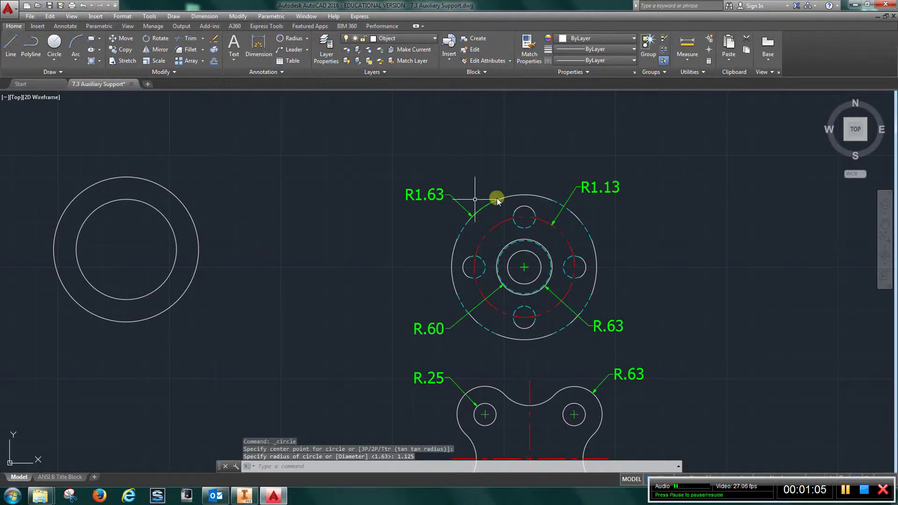
scroll(335, 306, "down", 2)
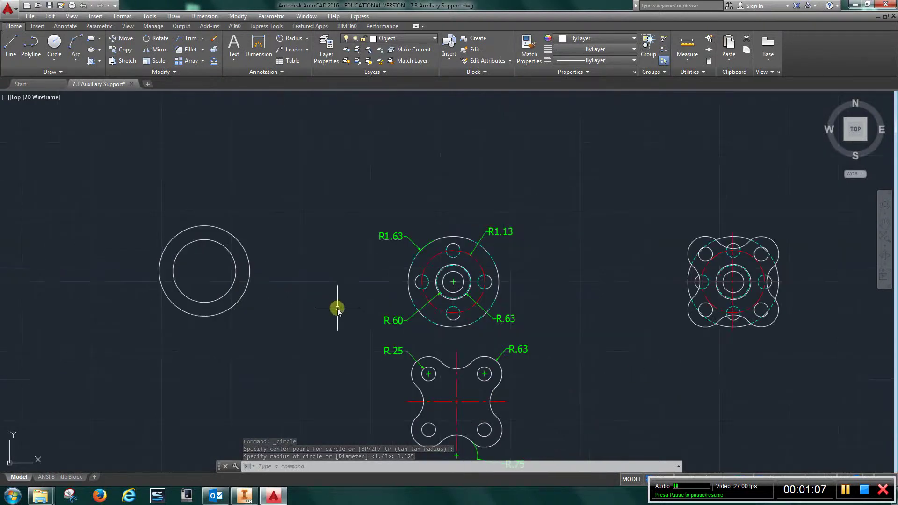
middle_click_drag(355, 342, 317, 264)
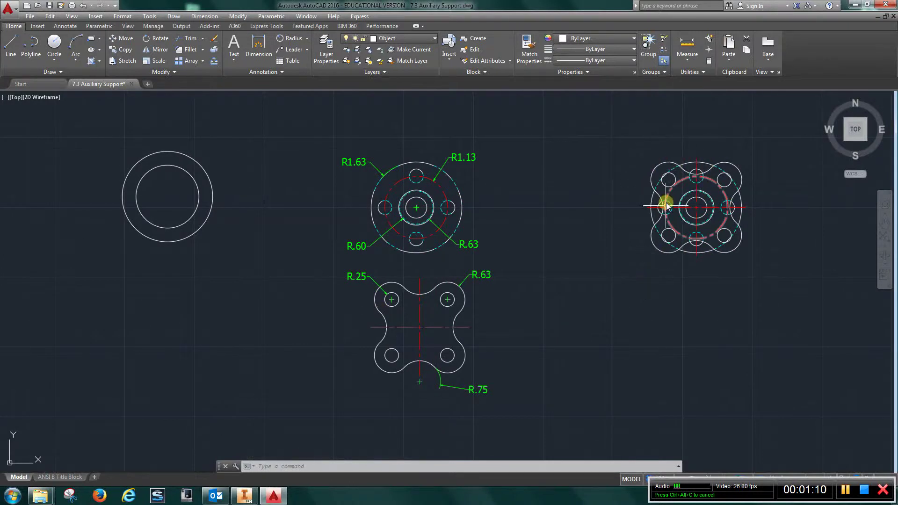
scroll(426, 301, "up", 2)
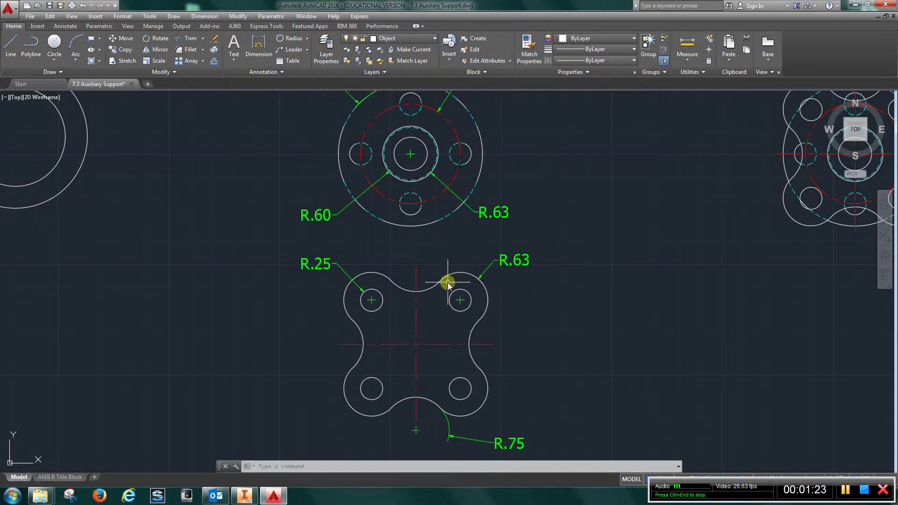
scroll(435, 265, "down", 2)
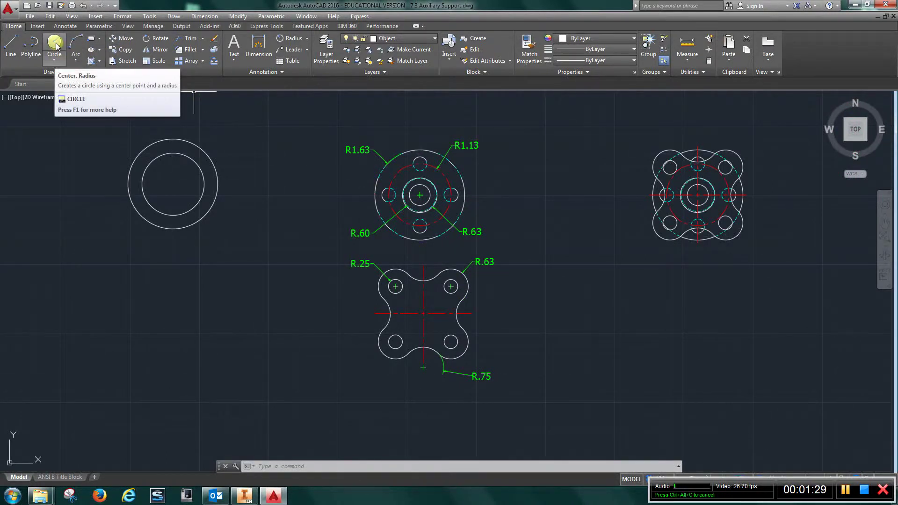
left_click(54, 60)
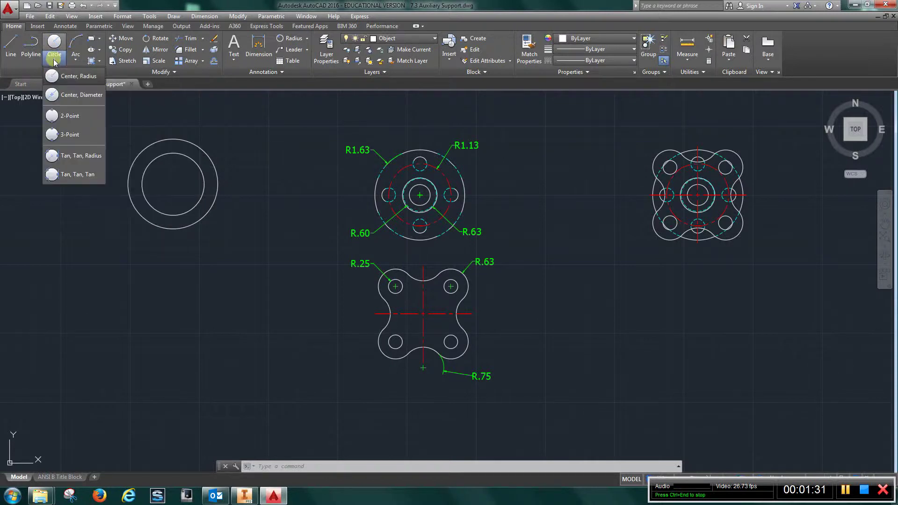
left_click(82, 95)
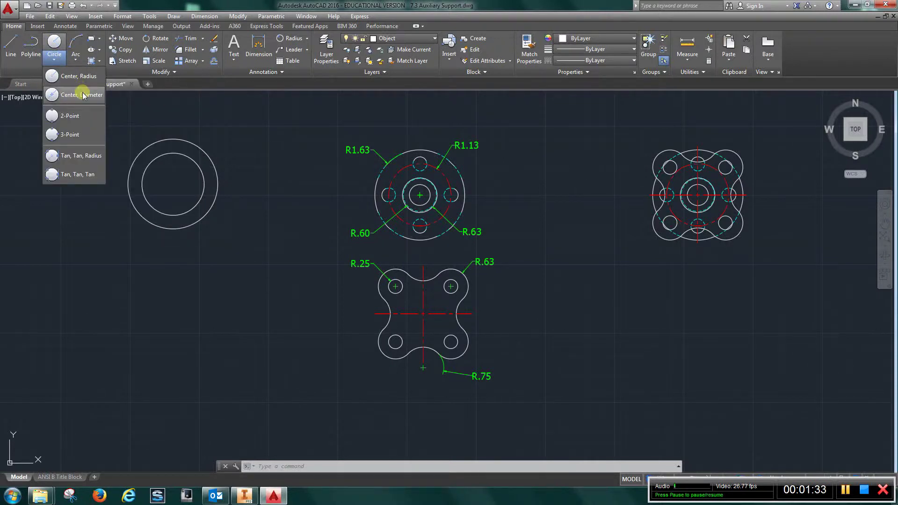
left_click(423, 314)
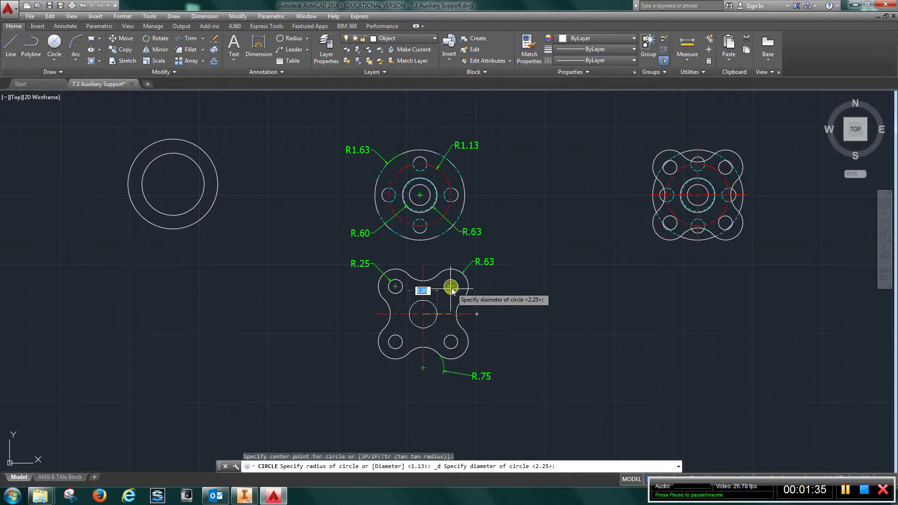
Draw a centre-radius circle from the centreline intersection of the four-lobed flange through the centre of its upper-right hole
left_click(55, 60)
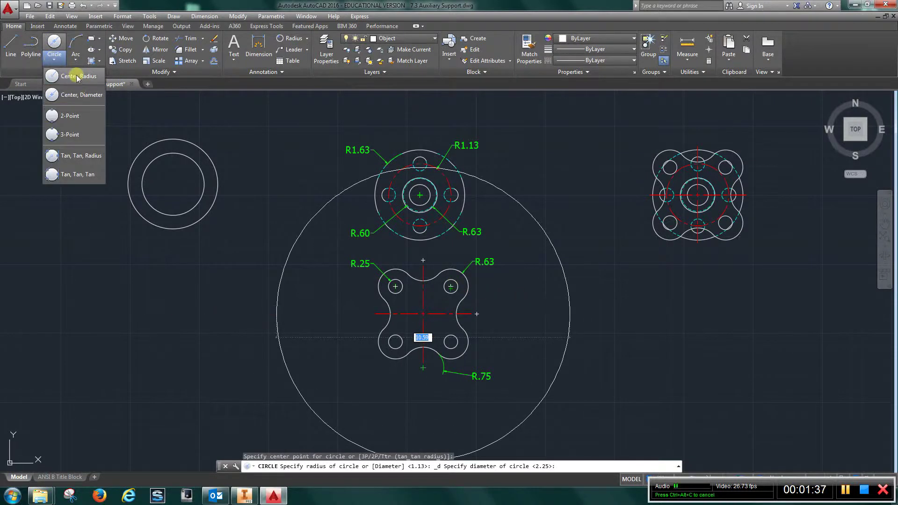
left_click(75, 73)
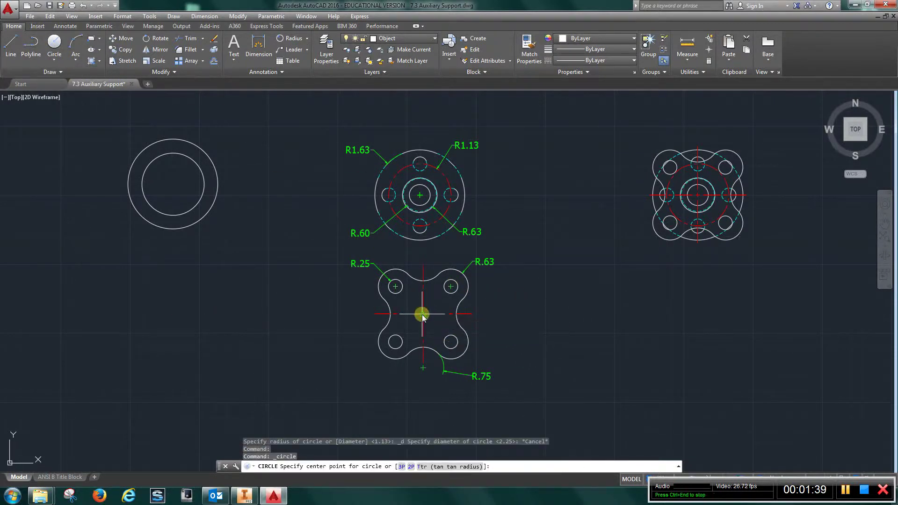
left_click(422, 314)
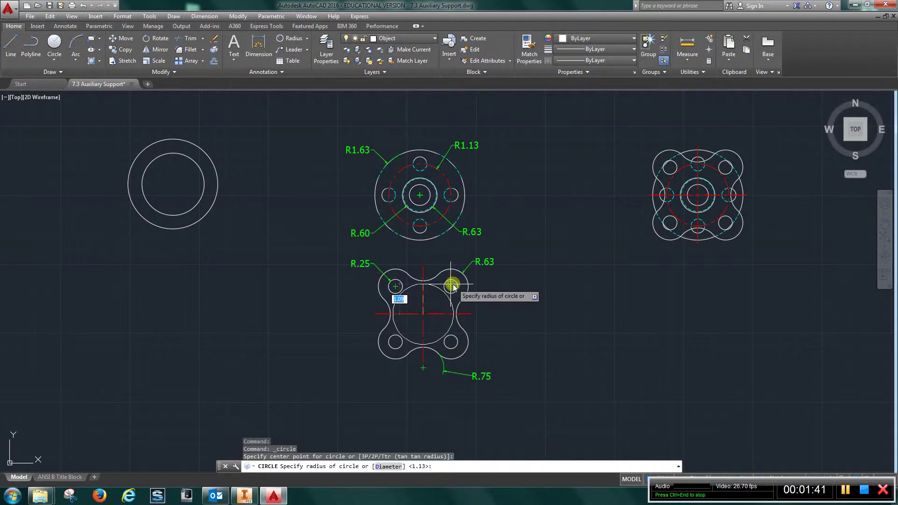
scroll(453, 285, "down", 4)
scroll(452, 285, "up", 10)
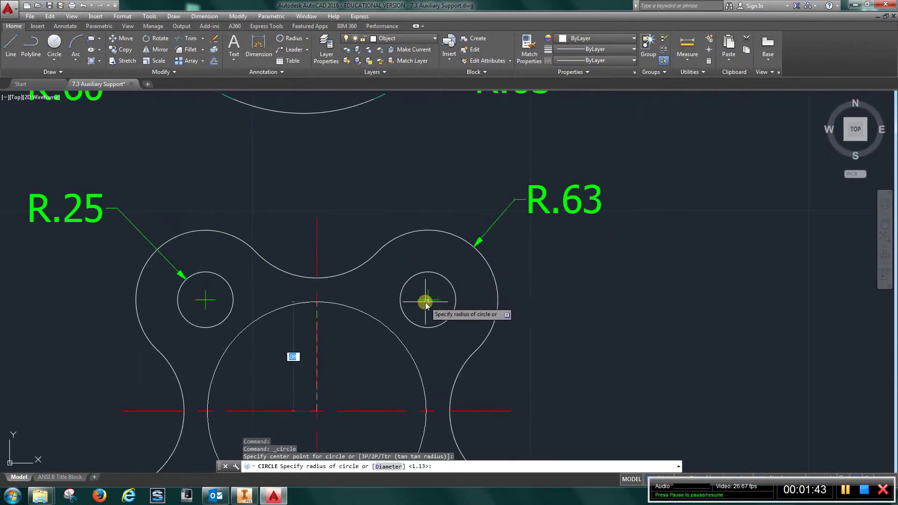
left_click(428, 301)
scroll(427, 299, "down", 6)
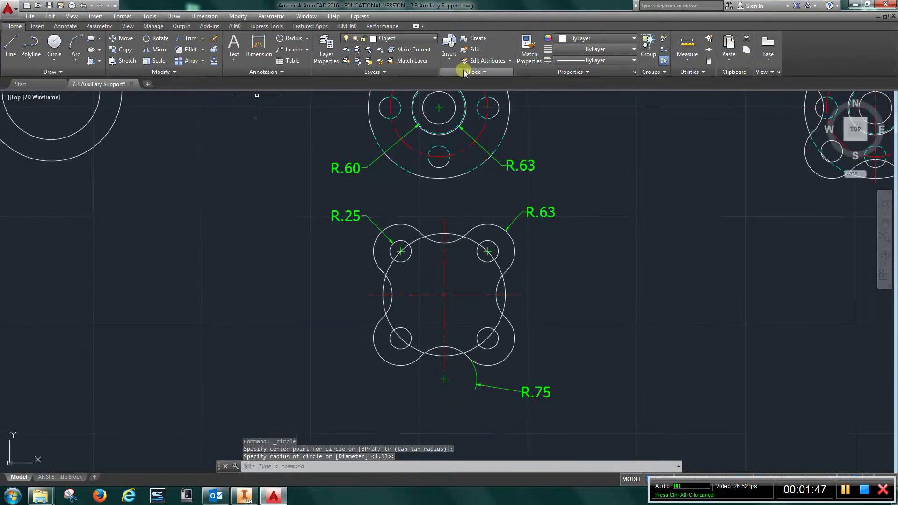
Match the properties of the round flange's red bolt circle onto the new circle through the four-lobed flange's holes
left_click(529, 52)
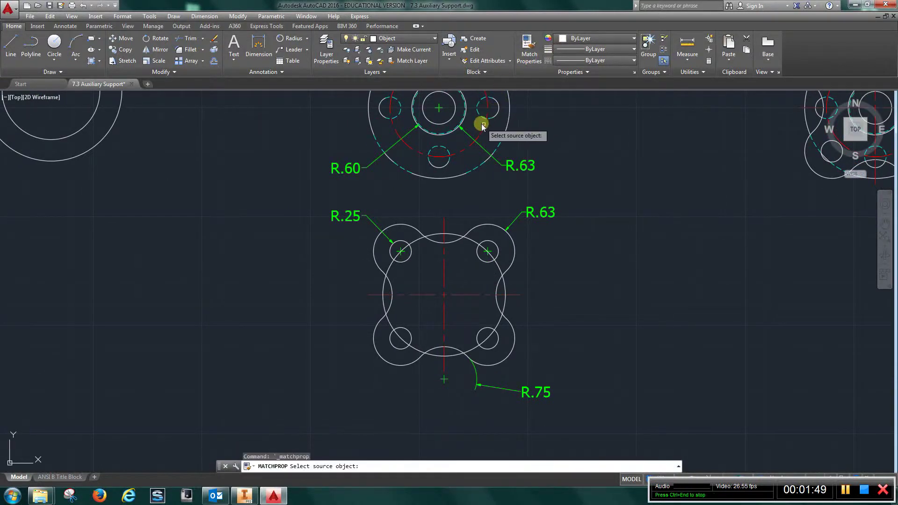
left_click(484, 126)
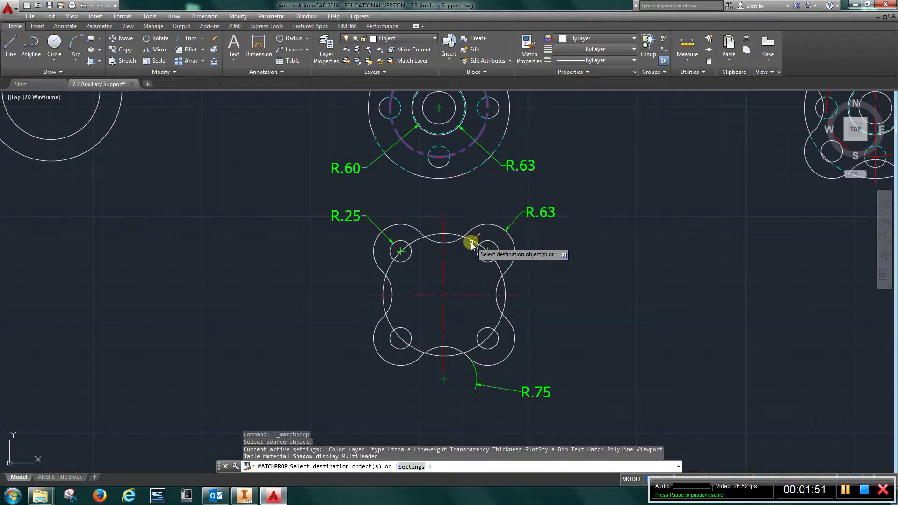
left_click(472, 240)
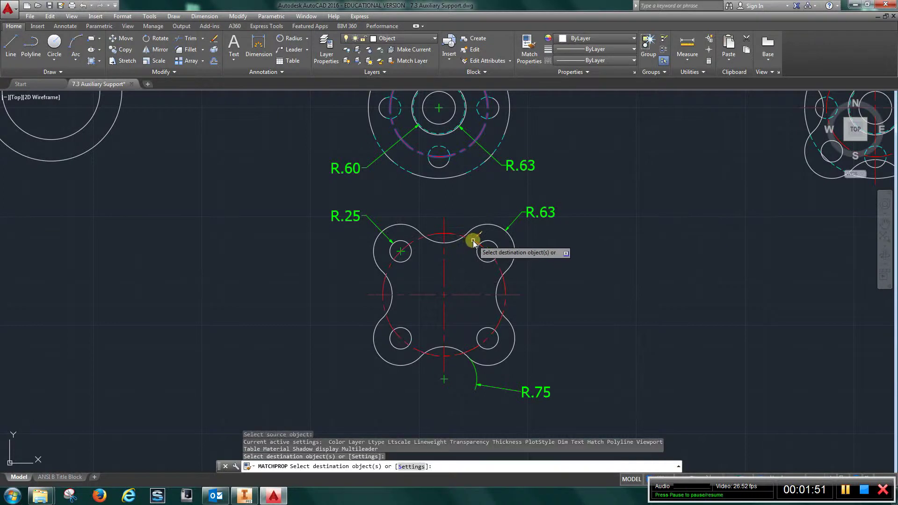
left_click(392, 246)
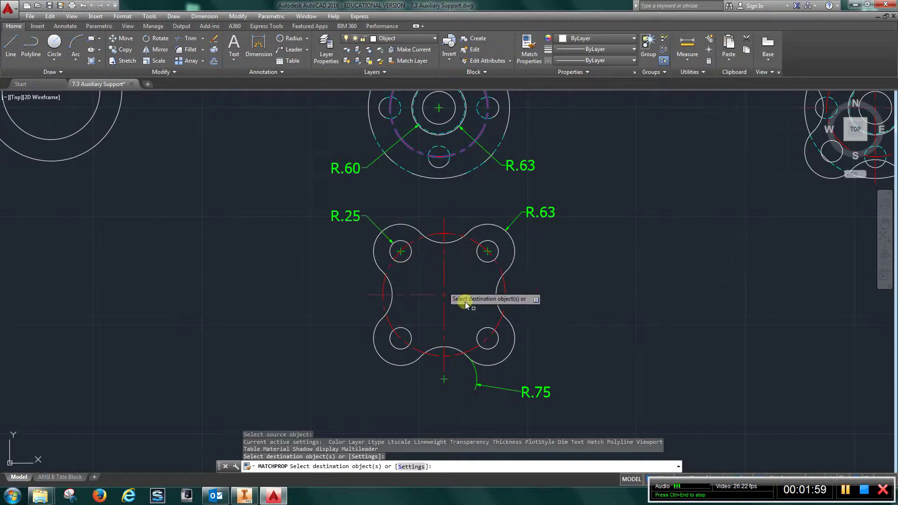
Turn Ortho off and draw a line about 4.6 long at 45° from the four-lobed flange's centre through its upper-right hole
left_click(11, 47)
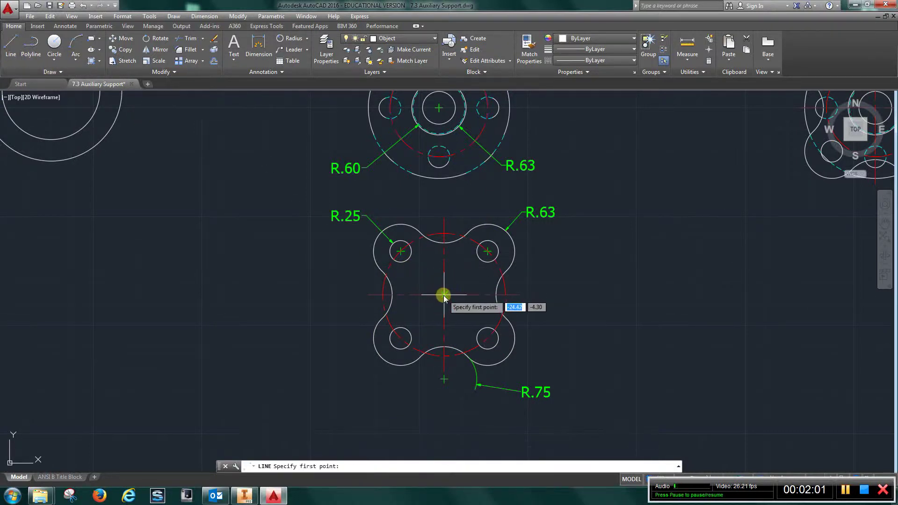
left_click(443, 295)
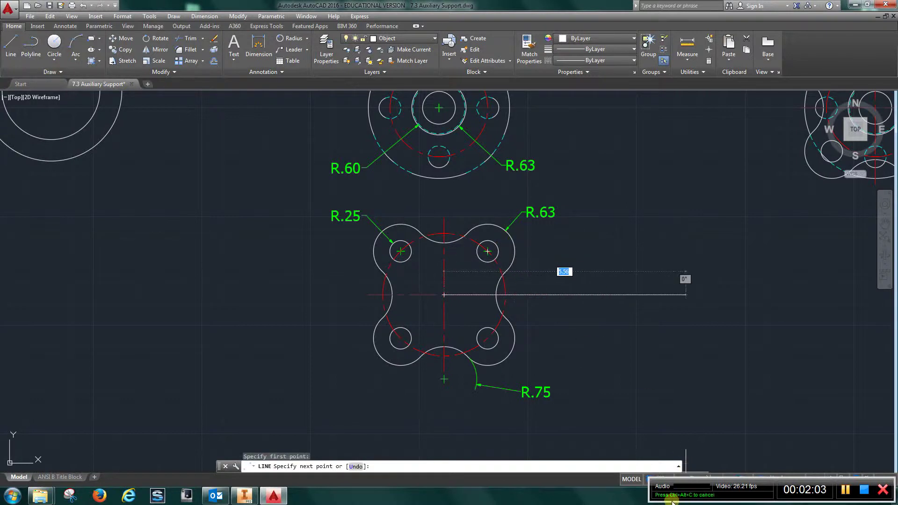
left_click_drag(677, 490, 672, 411)
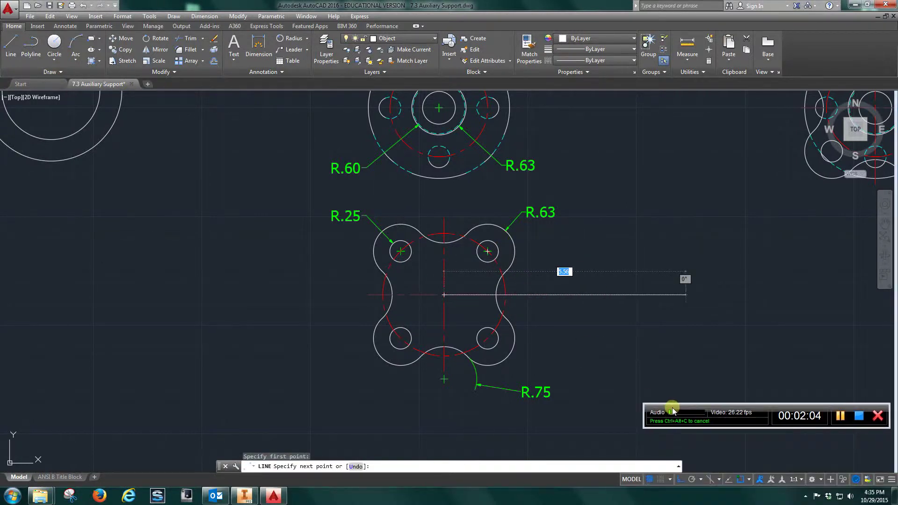
left_click(680, 479)
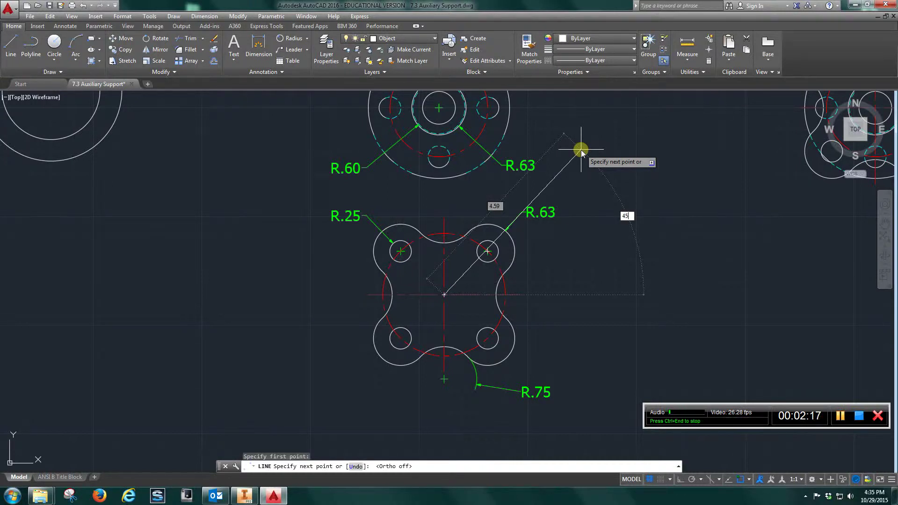
key("Return")
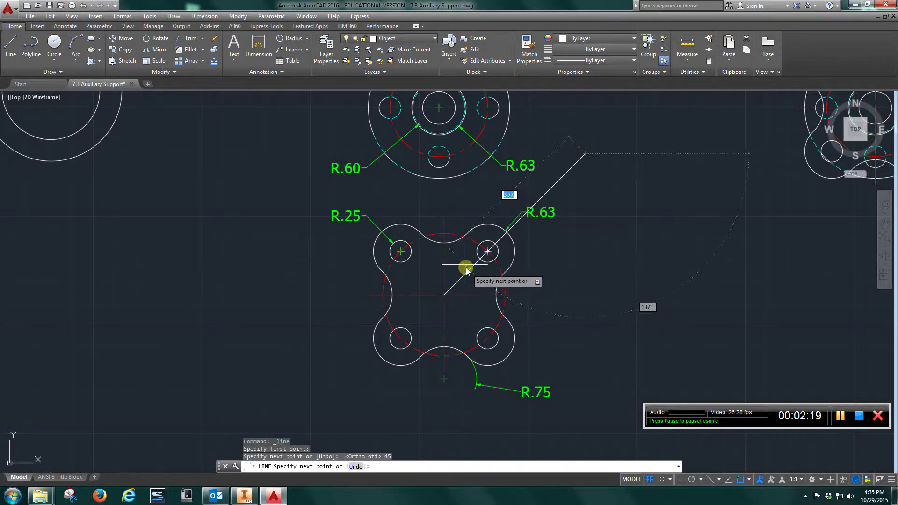
Examine the 45° line through the four-lobed flange's upper-right hole and the flange's place among the neighbouring views
scroll(464, 253, "up", 4)
key("Escape")
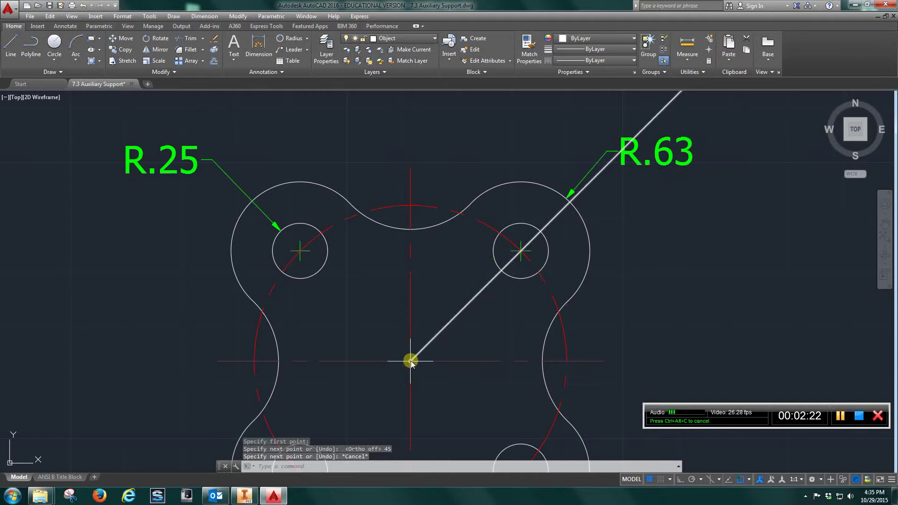
mouse_move(402, 362)
middle_mouse_down()
mouse_move(411, 353)
mouse_move(429, 223)
middle_mouse_up()
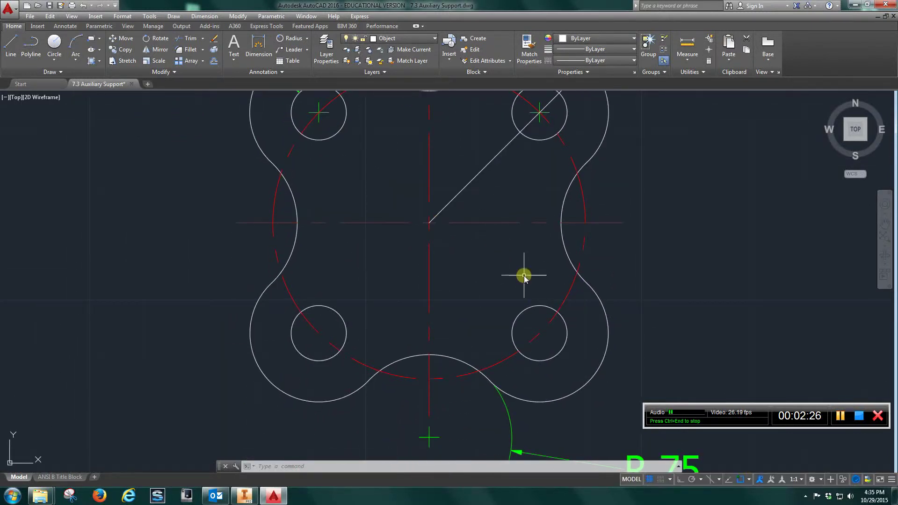
scroll(525, 274, "up", 2)
scroll(531, 241, "down", 4)
scroll(531, 241, "down", 2)
middle_click_drag(536, 224, 469, 229)
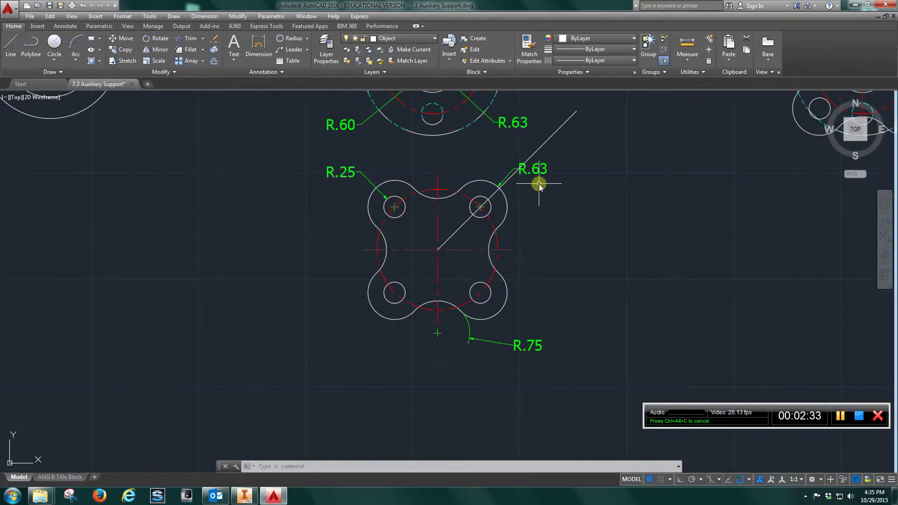
scroll(525, 210, "down", 3)
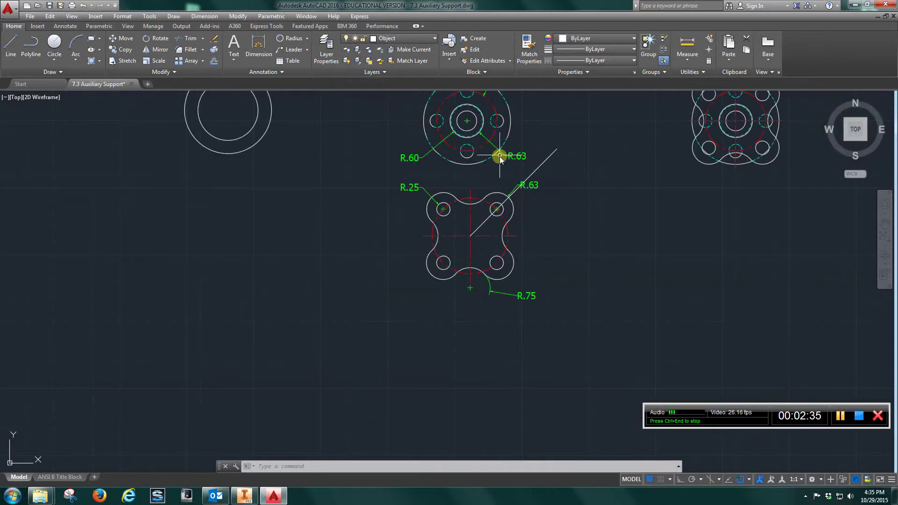
mouse_move(499, 150)
middle_mouse_down()
mouse_move(429, 212)
mouse_move(398, 221)
middle_mouse_up()
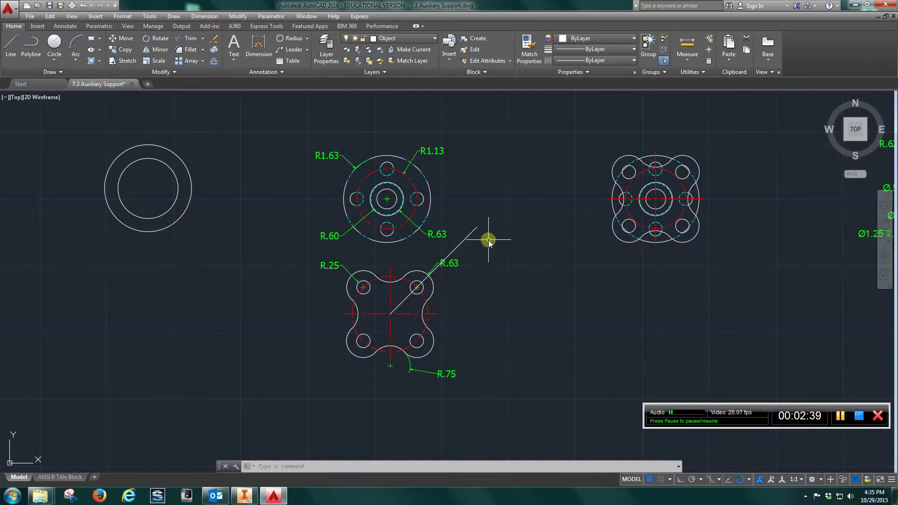
Erase the 45° line and the R.63, R.25 and R.75 dimensions around the four-lobed flange
left_click(469, 234)
key("Delete")
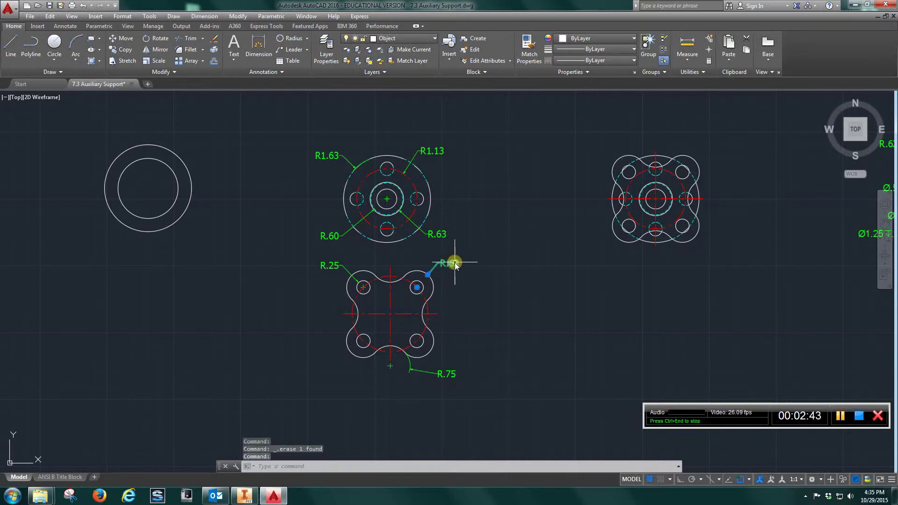
left_click(331, 269)
key("Delete")
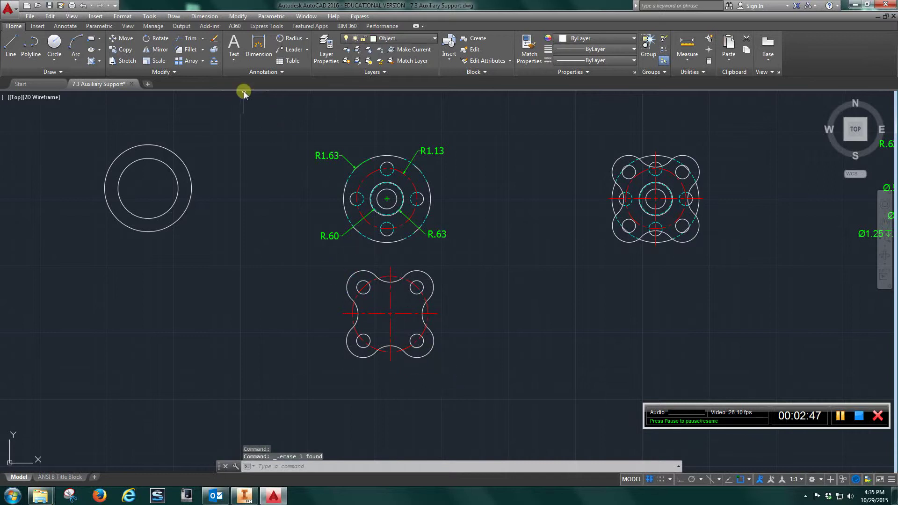
left_click(130, 51)
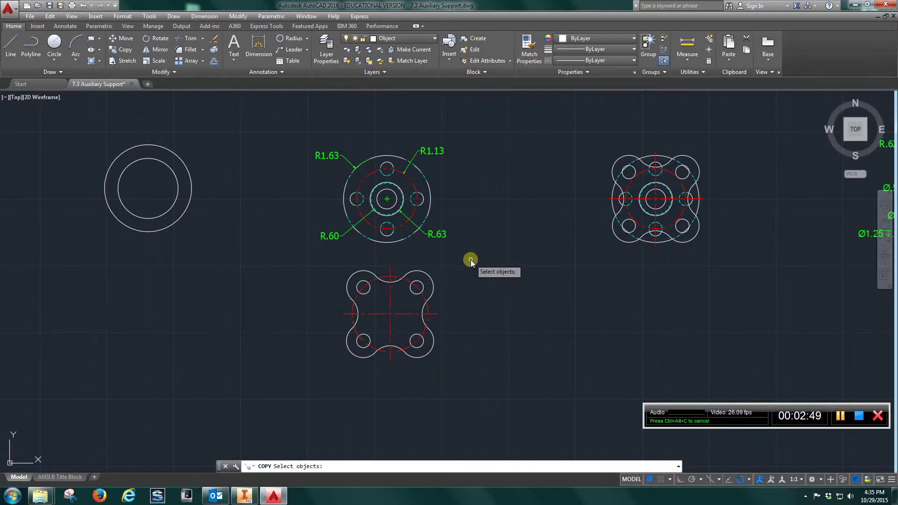
left_click_drag(470, 260, 316, 376)
key("Return")
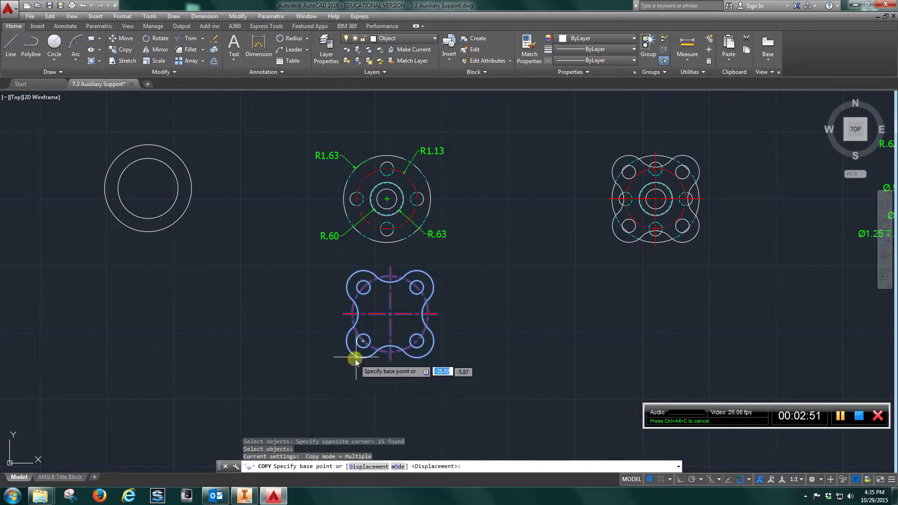
left_click(389, 315)
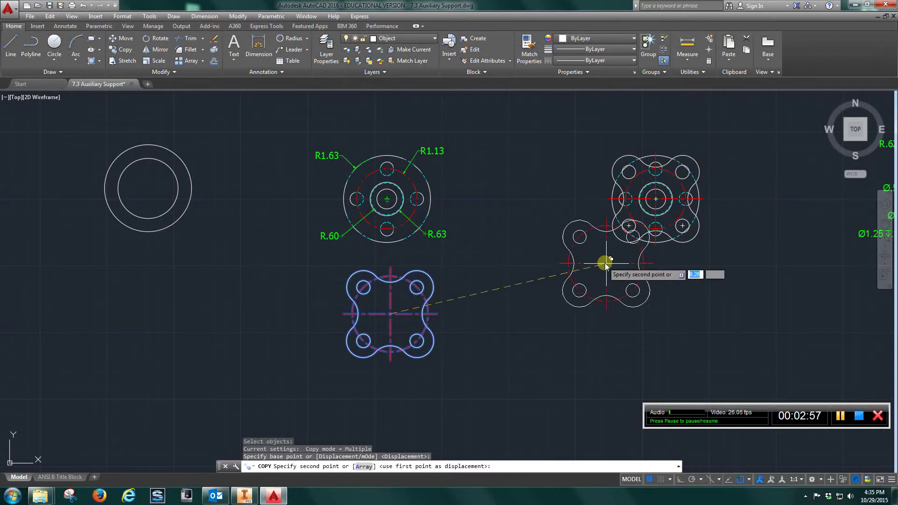
key("Escape")
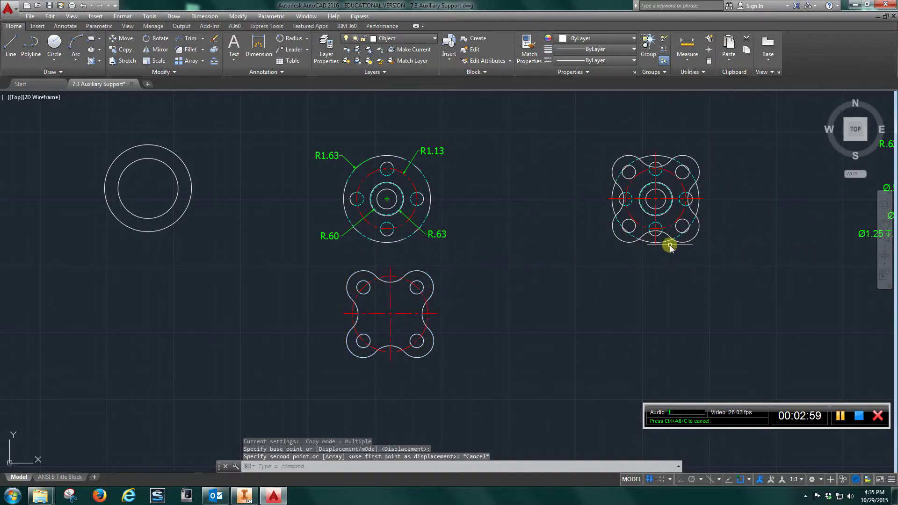
Make the Construction layer current and set its colour to magenta
mouse_move(667, 248)
middle_mouse_down()
mouse_move(487, 274)
mouse_move(383, 266)
mouse_move(136, 286)
middle_mouse_up()
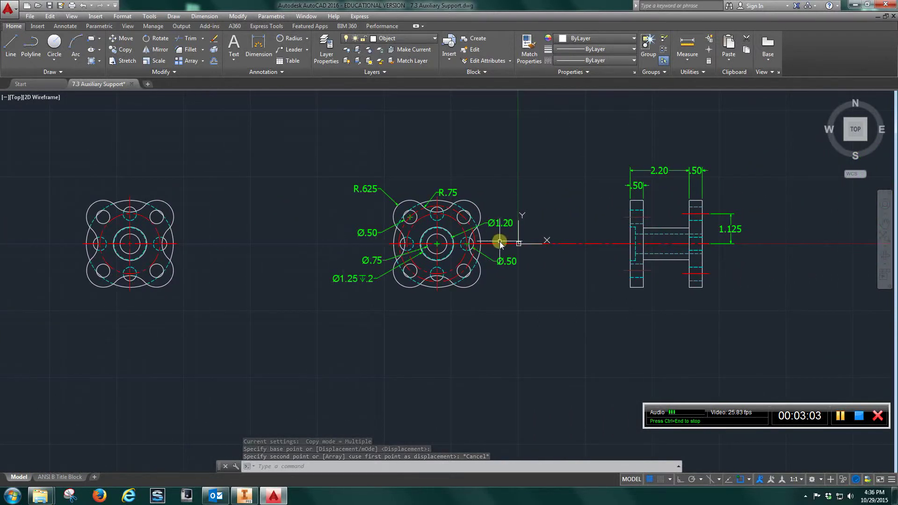
scroll(500, 243, "down", 3)
scroll(499, 243, "up", 4)
middle_click_drag(491, 245, 382, 240)
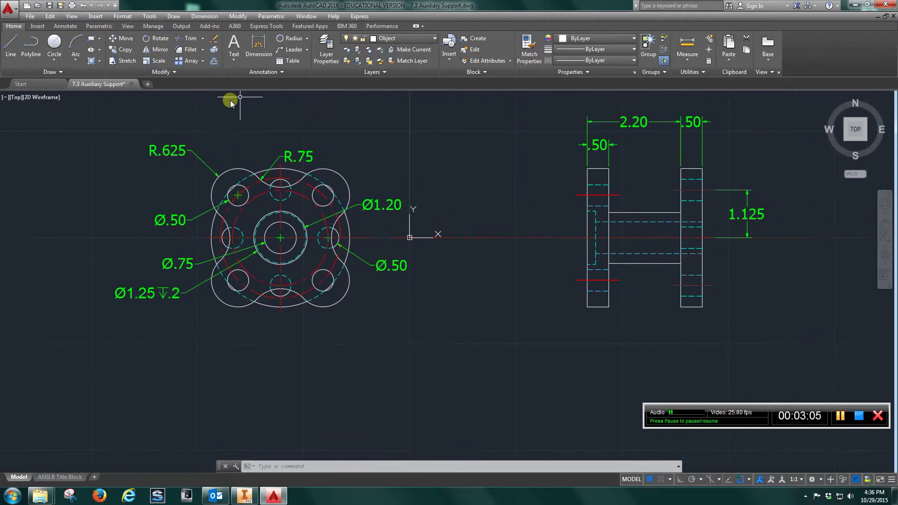
left_click(433, 39)
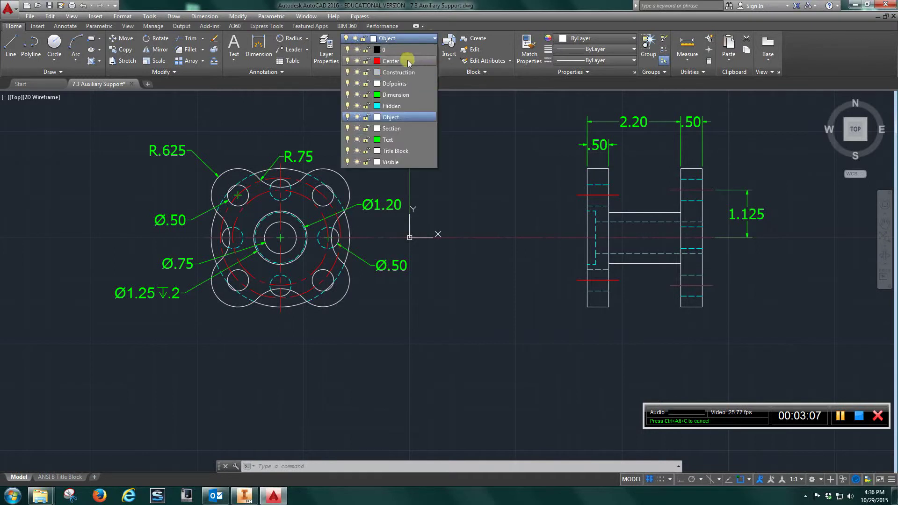
left_click(405, 72)
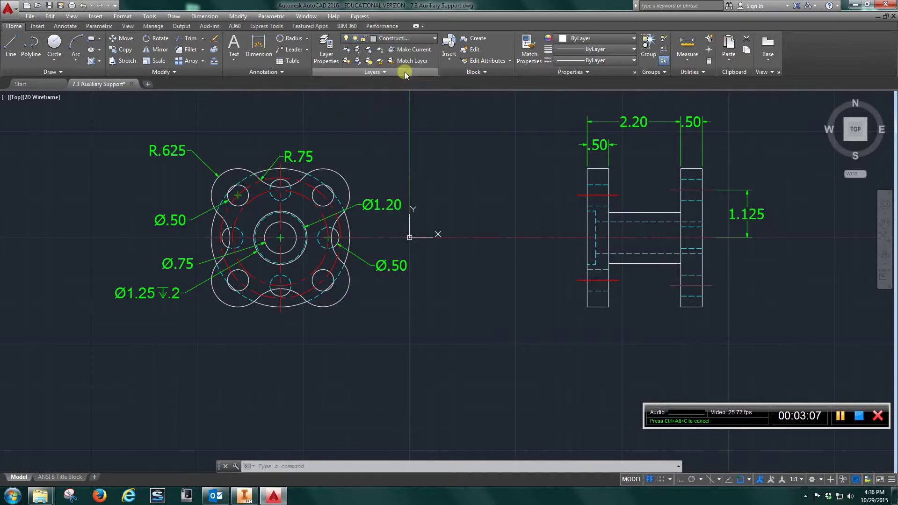
left_click(322, 50)
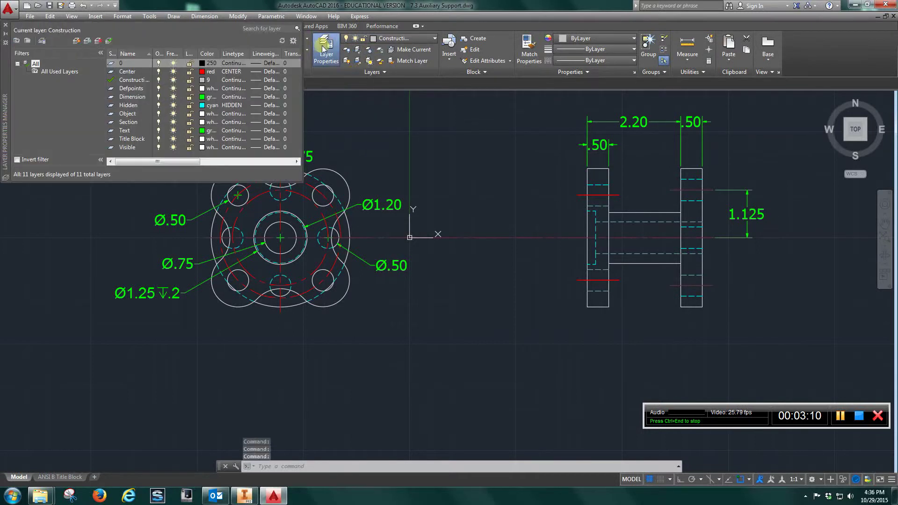
left_click(202, 79)
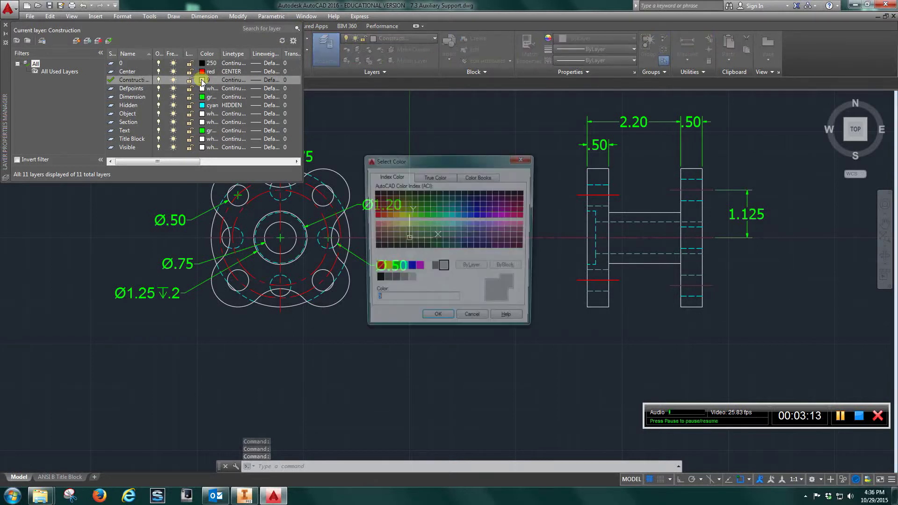
left_click(418, 269)
left_click(438, 321)
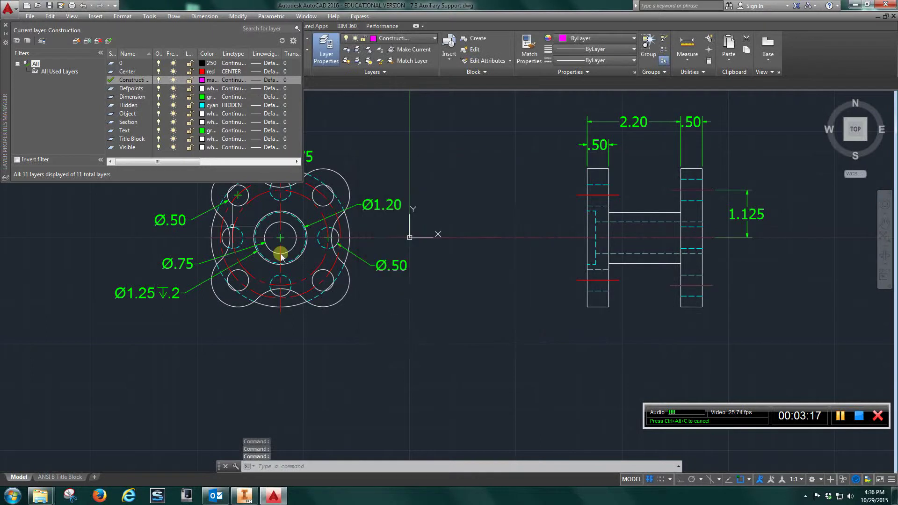
left_click(6, 25)
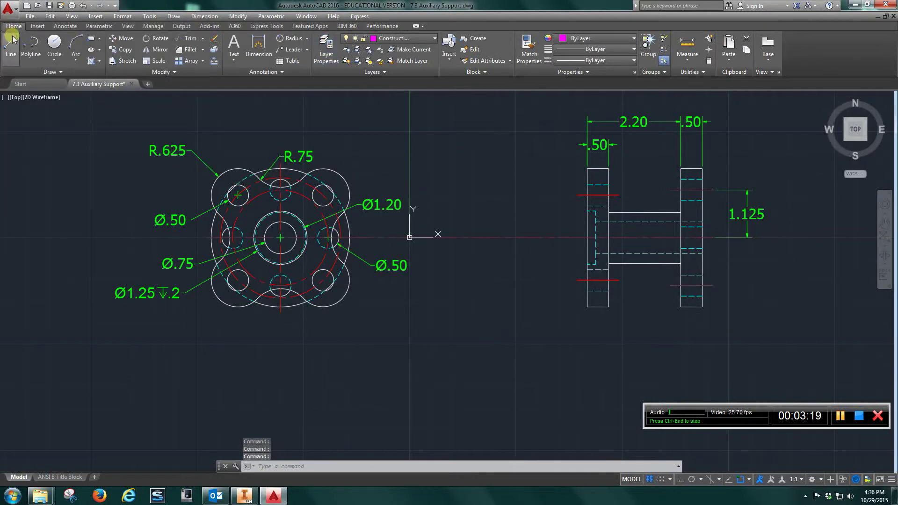
Draw a horizontal construction line from the top of the dimensioned front view to beyond the side view
left_click(10, 44)
left_click(281, 167)
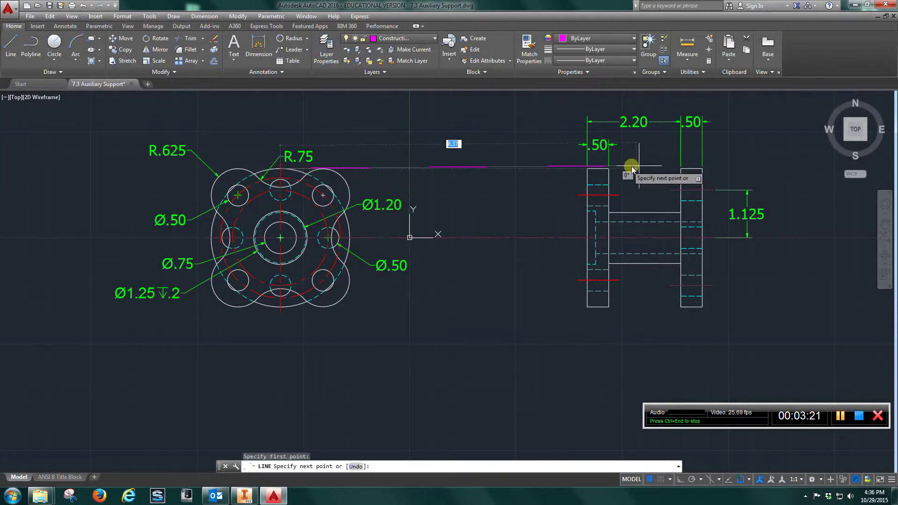
left_click(763, 168)
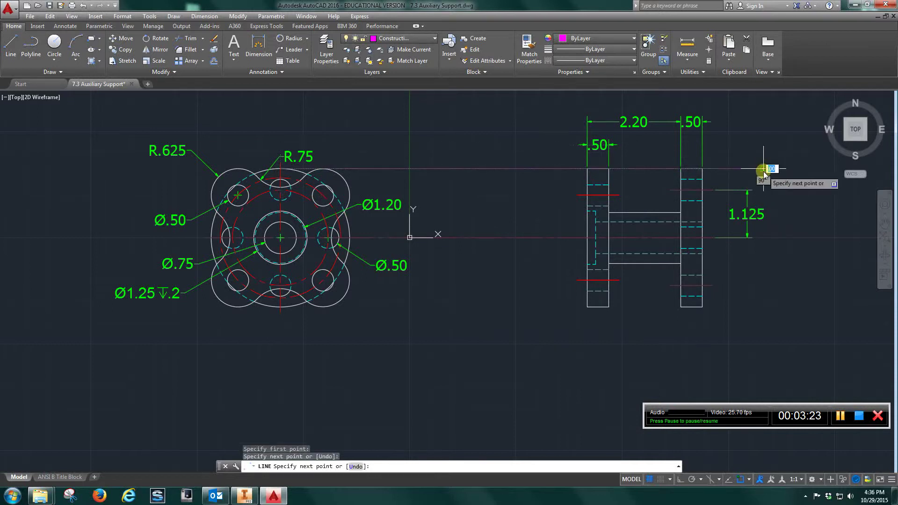
Turn Ortho on and draw a horizontal construction line from the bottom of the front view to beyond the side view
left_click(13, 45)
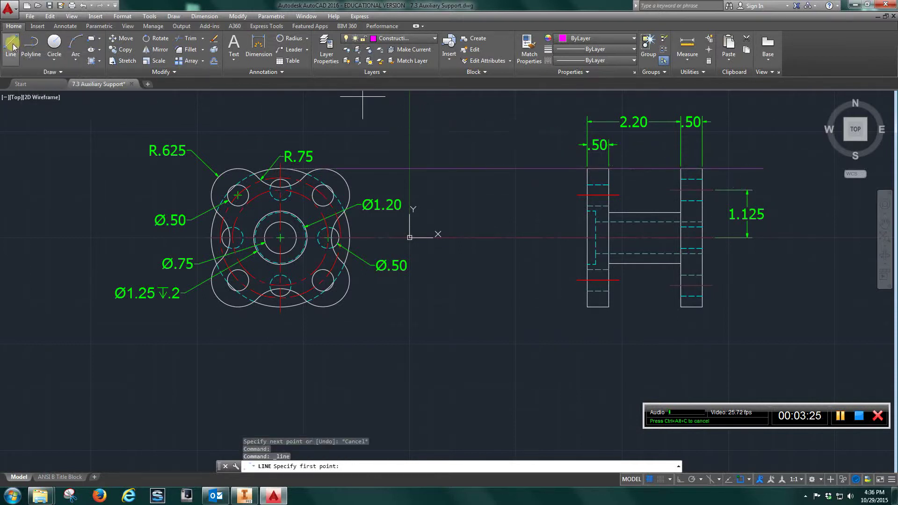
left_click(280, 306)
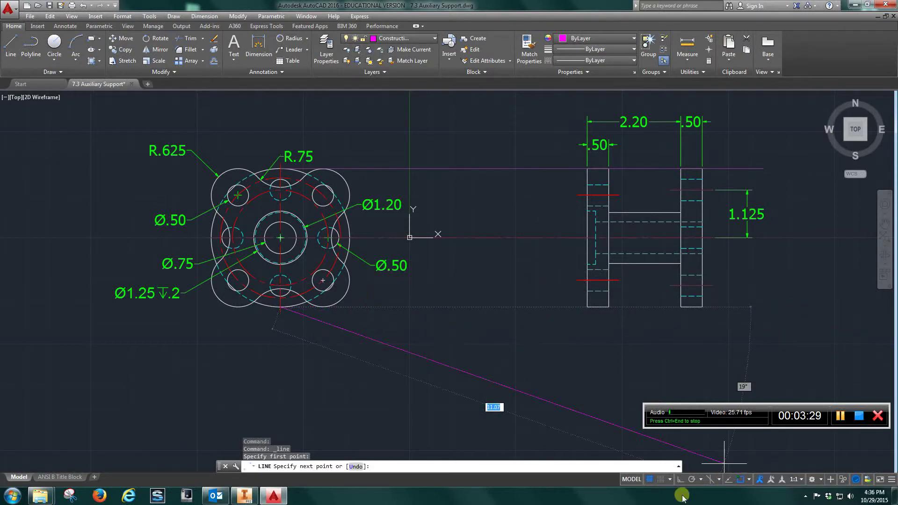
left_click(679, 479)
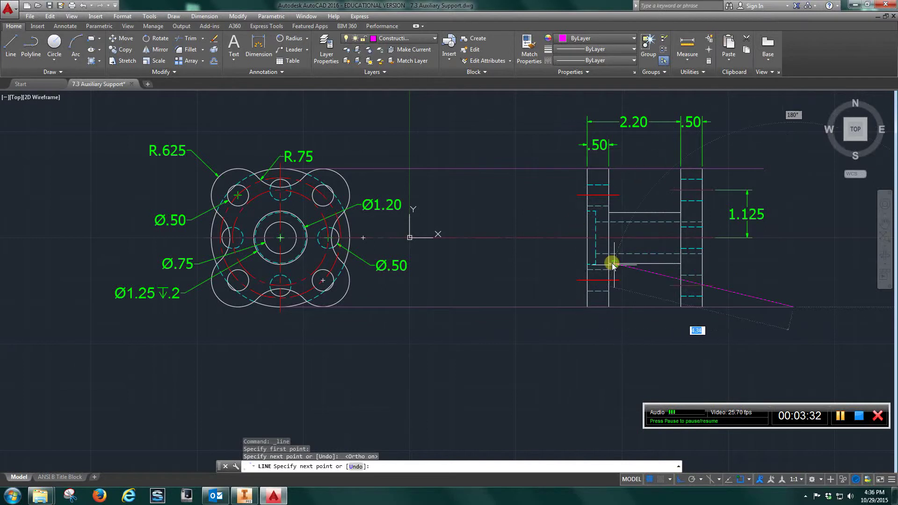
key("Escape")
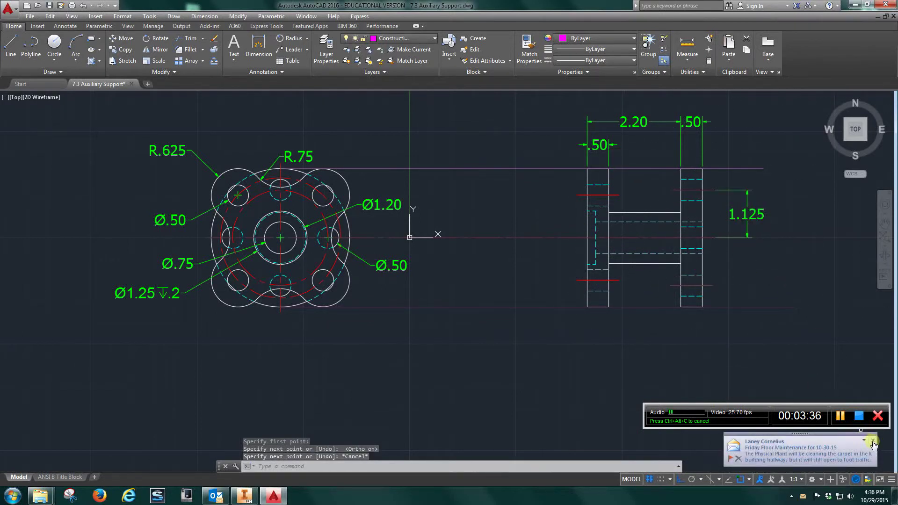
left_click(872, 441)
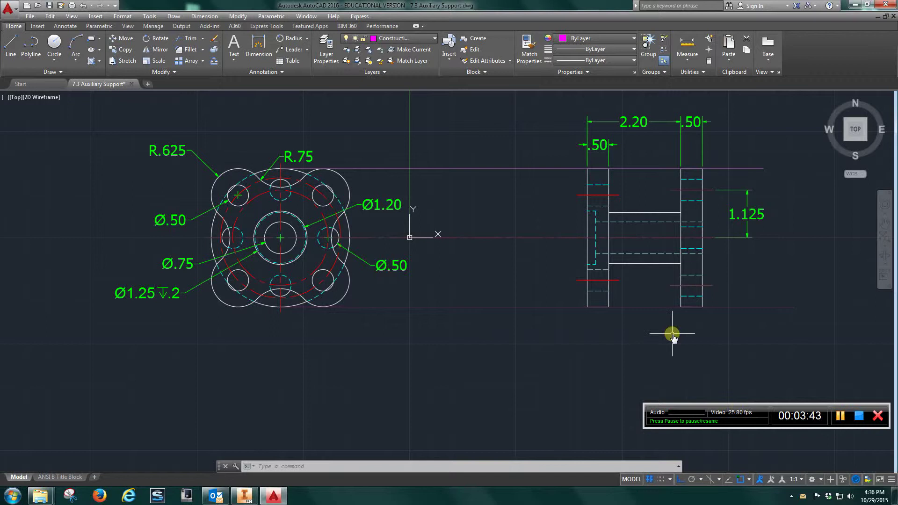
Erase the upper and lower magenta construction lines between the front and side views
scroll(501, 249, "down", 4)
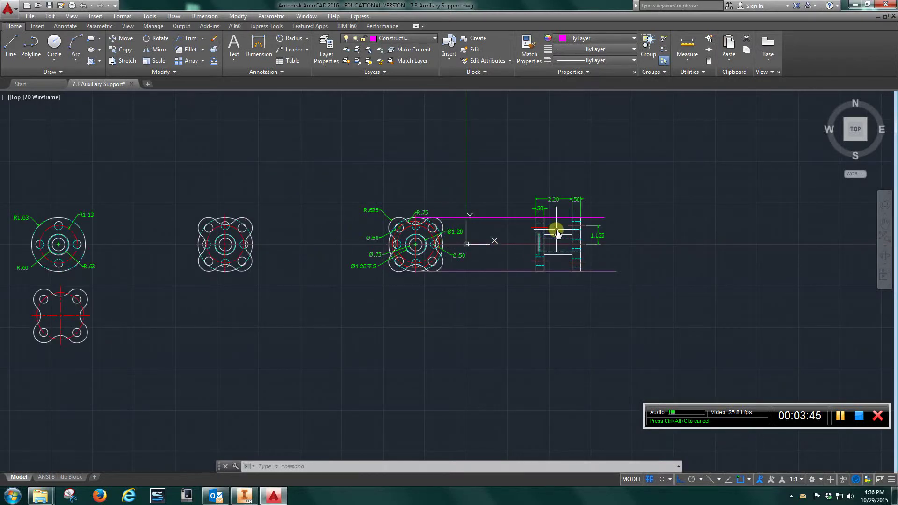
left_click(499, 218)
key("Delete")
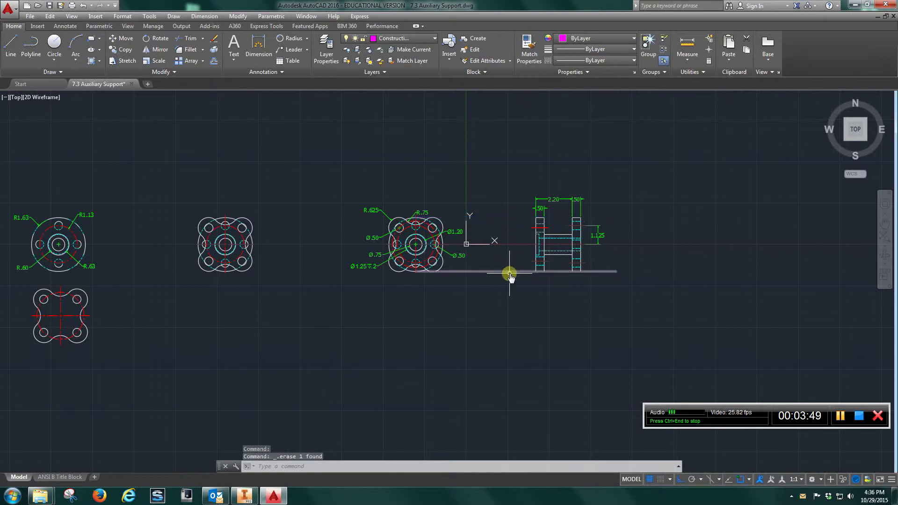
left_click(509, 273)
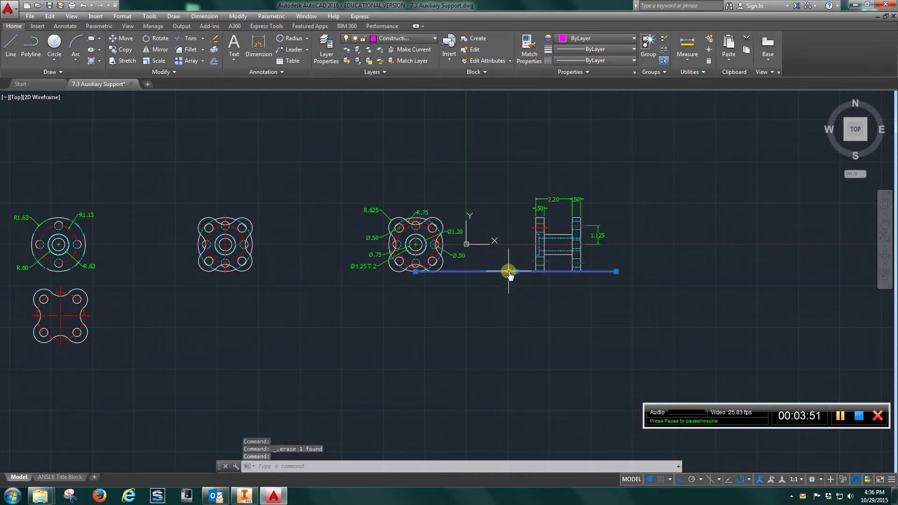
key("Delete")
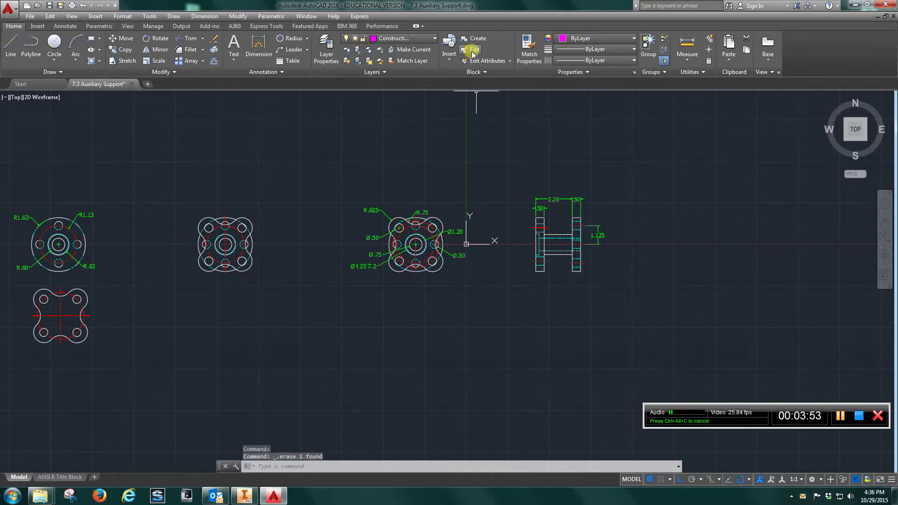
Define a block named 1 from the dimensioned front view and the side view, converting all their objects to the block
left_click(465, 37)
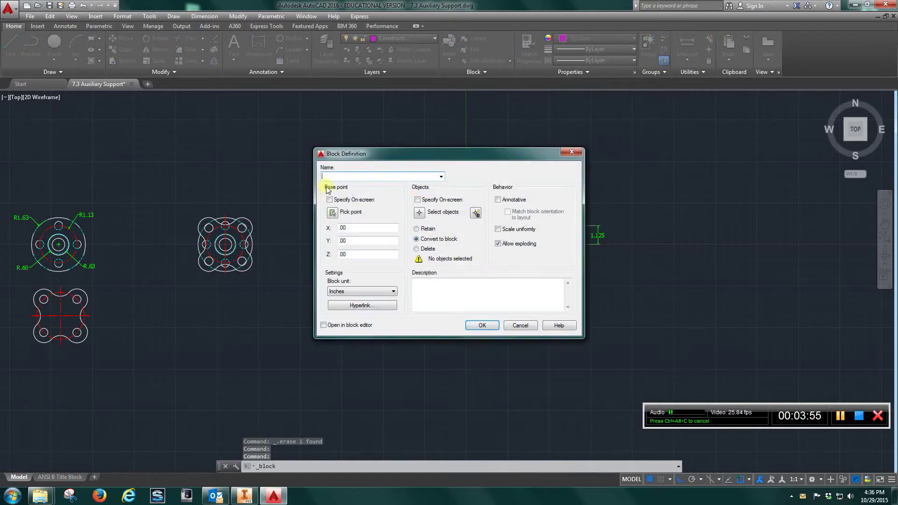
left_click(478, 325)
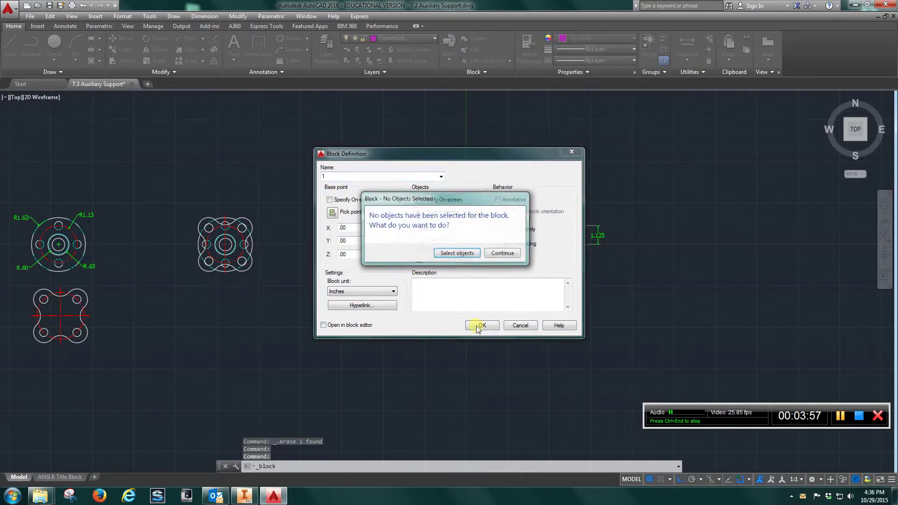
left_click(461, 254)
left_click(655, 172)
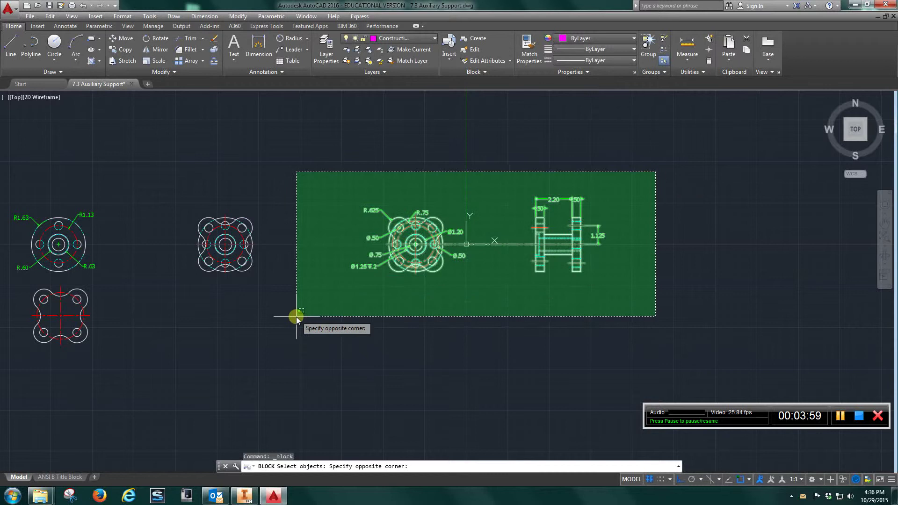
left_click(301, 323)
key("Return")
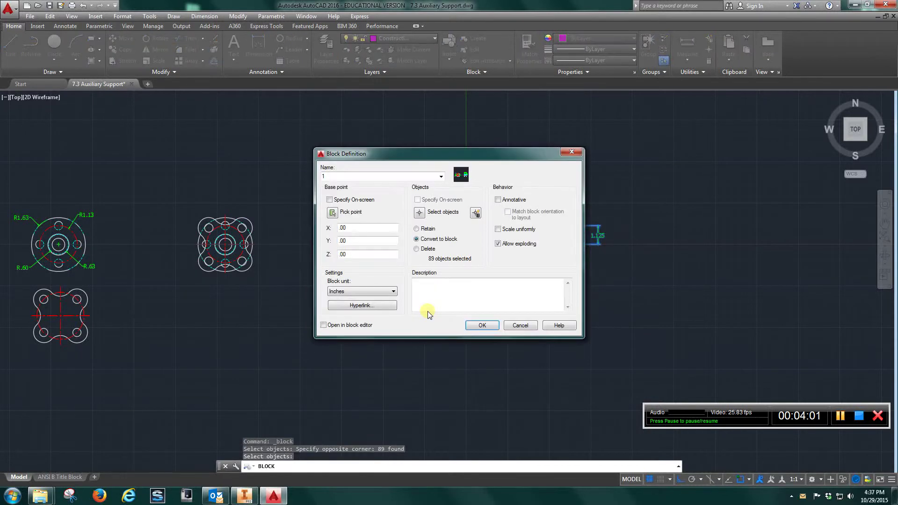
left_click(471, 327)
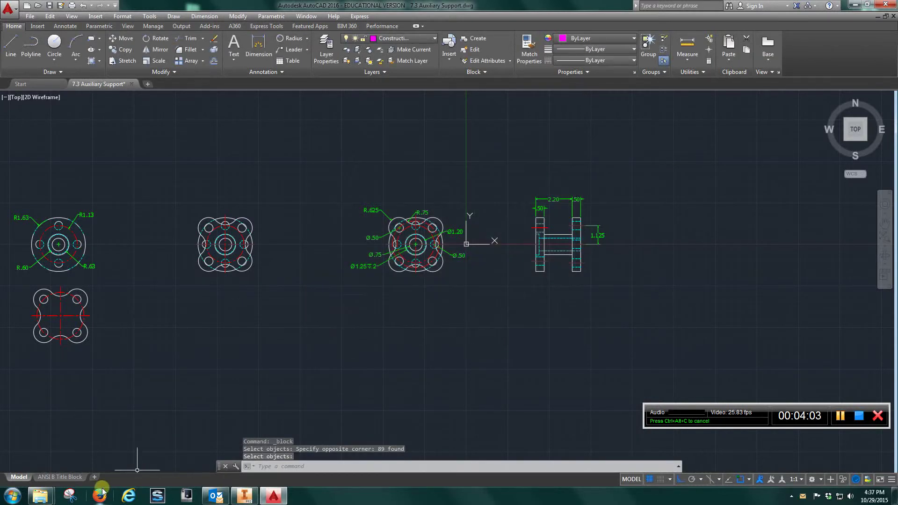
Insert block 1 at scale 1.00 on the ANSI B Title Block layout, placing it inside the border with both views above the title block
left_click(64, 476)
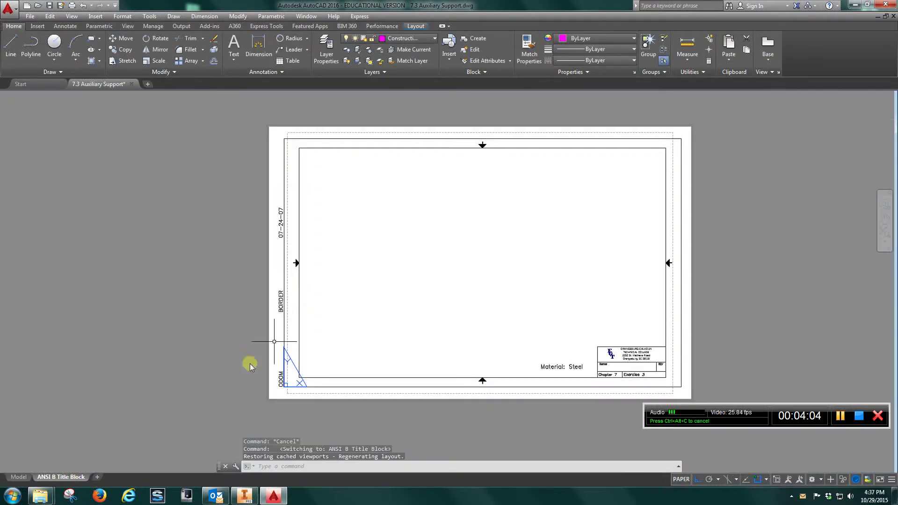
left_click(452, 53)
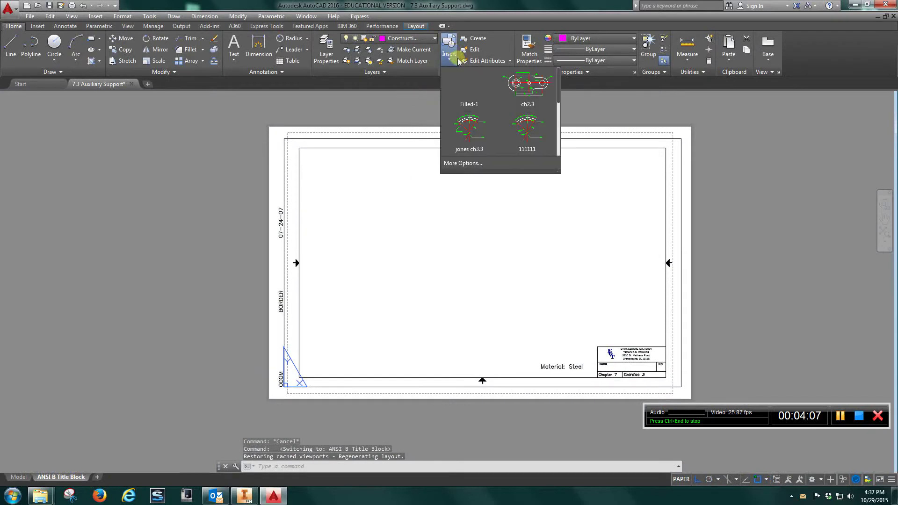
left_click(473, 163)
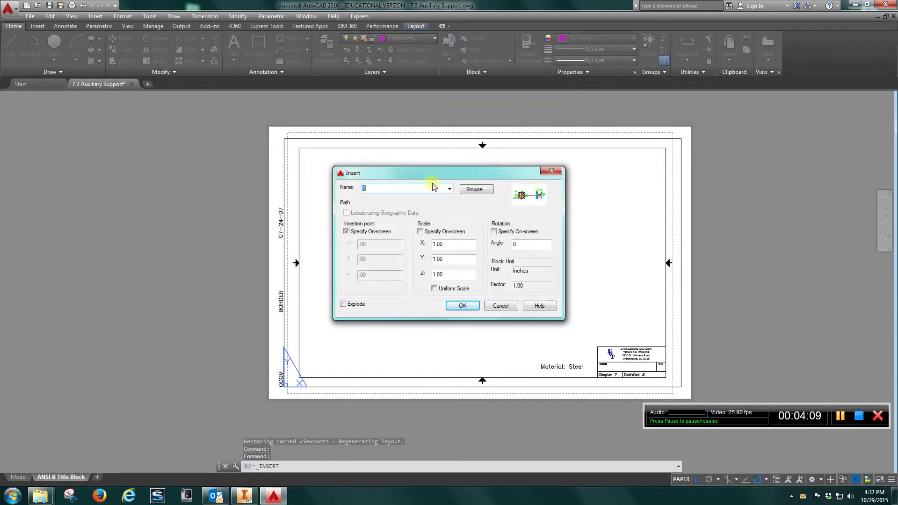
left_click(460, 305)
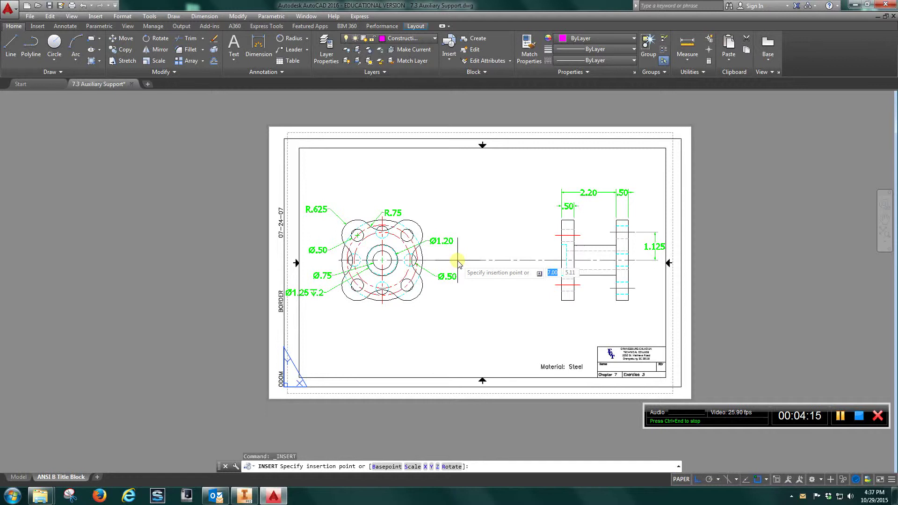
left_click(458, 261)
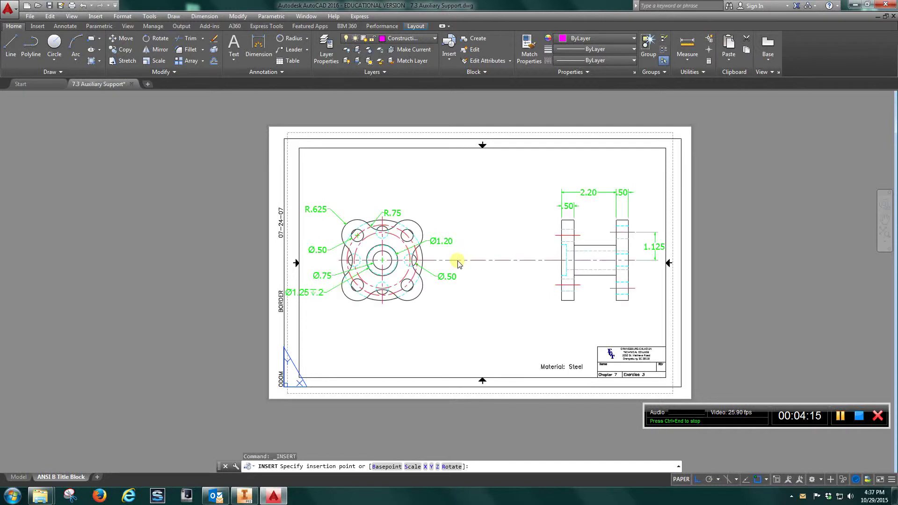
left_click(143, 61)
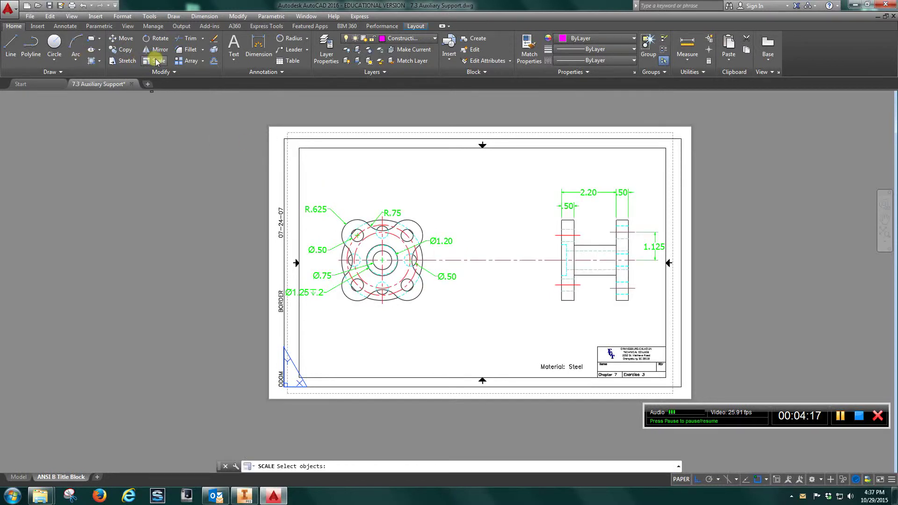
left_click(407, 259)
key("Return")
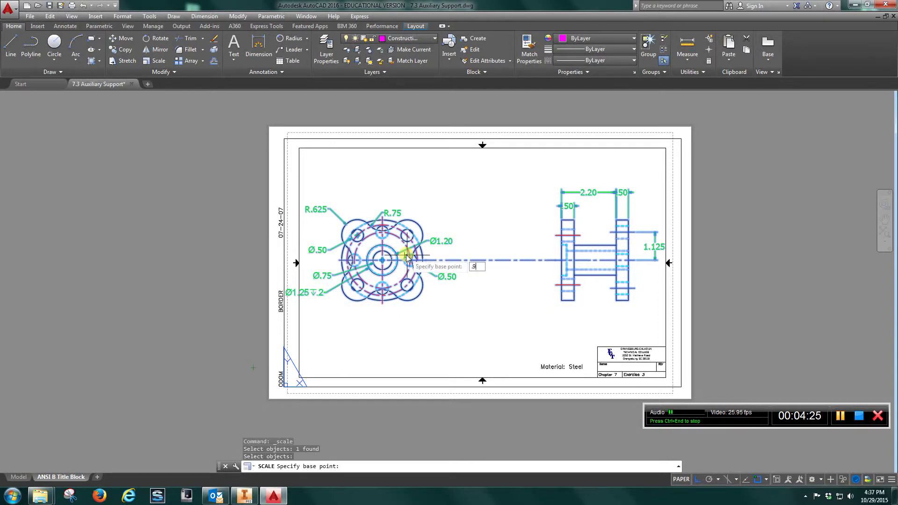
type(".95")
key("Return")
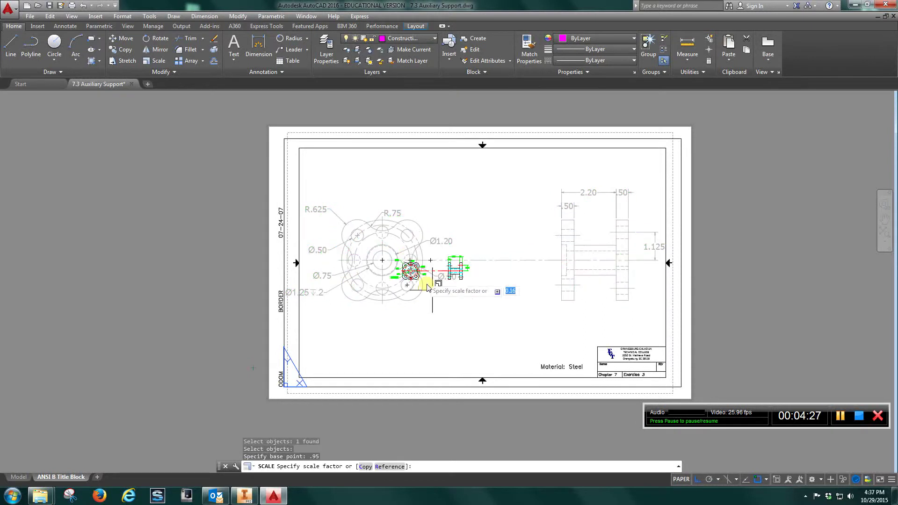
key("Escape")
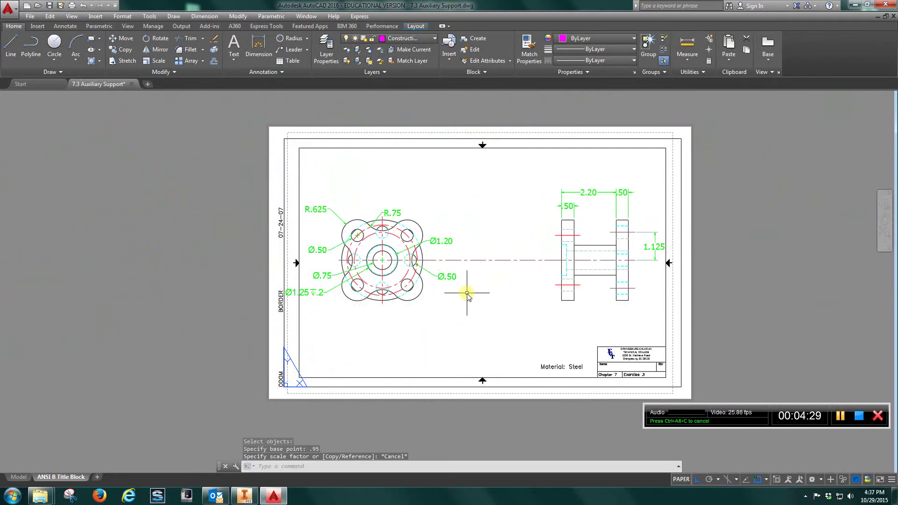
Try to scale the inserted block freehand from a base point between the two views, and undo that scaling
left_click(426, 262)
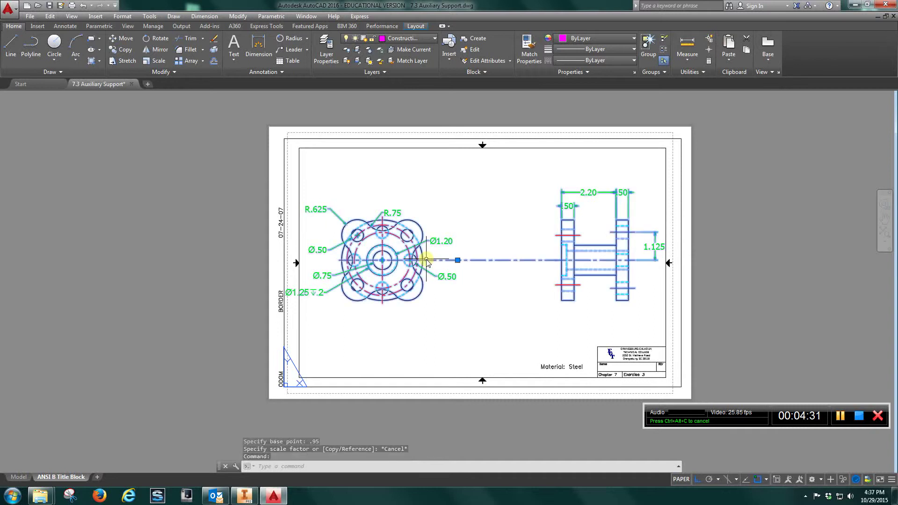
left_click(156, 60)
left_click(480, 243)
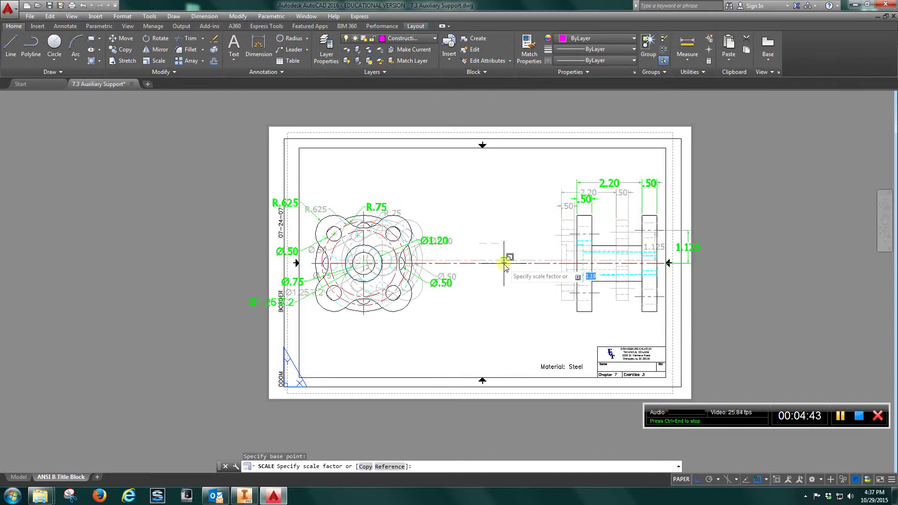
left_click(503, 263)
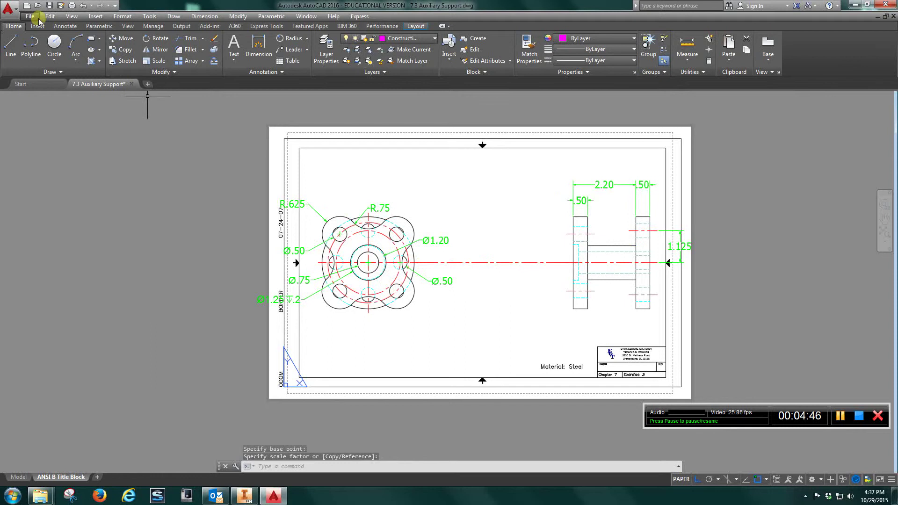
left_click(83, 6)
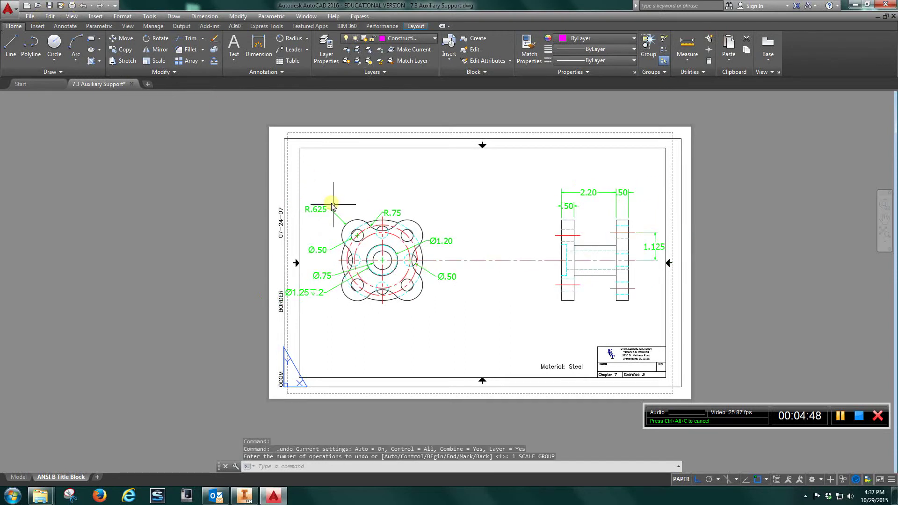
Scale the inserted block by a factor of .95 from a base point below the centerline between the views
left_click(156, 61)
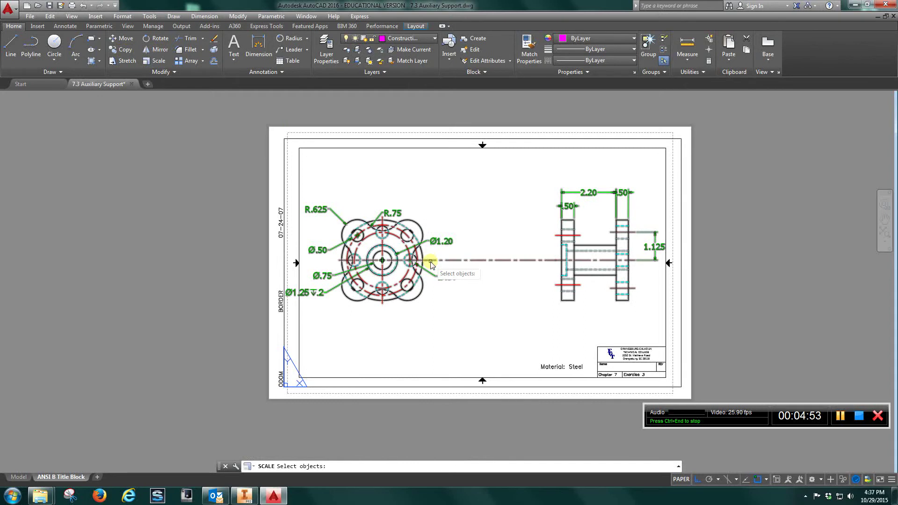
left_click(431, 265)
key("Return")
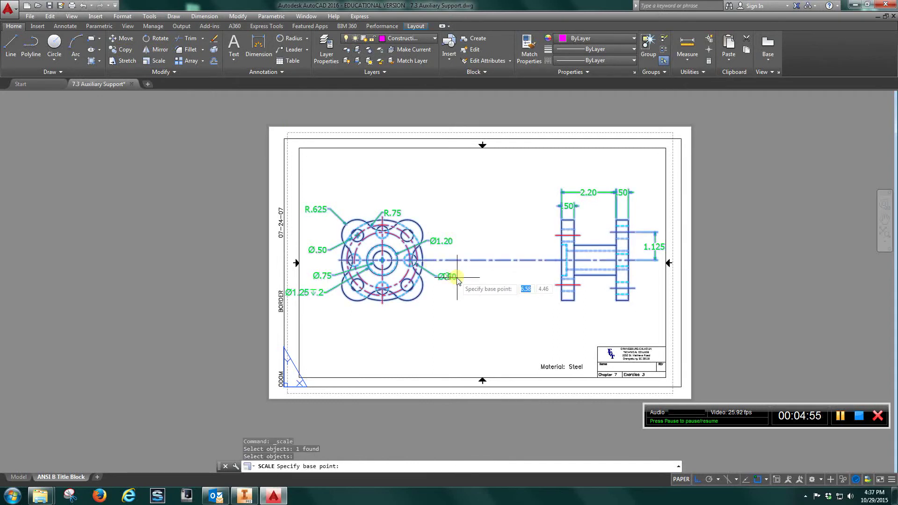
left_click(482, 310)
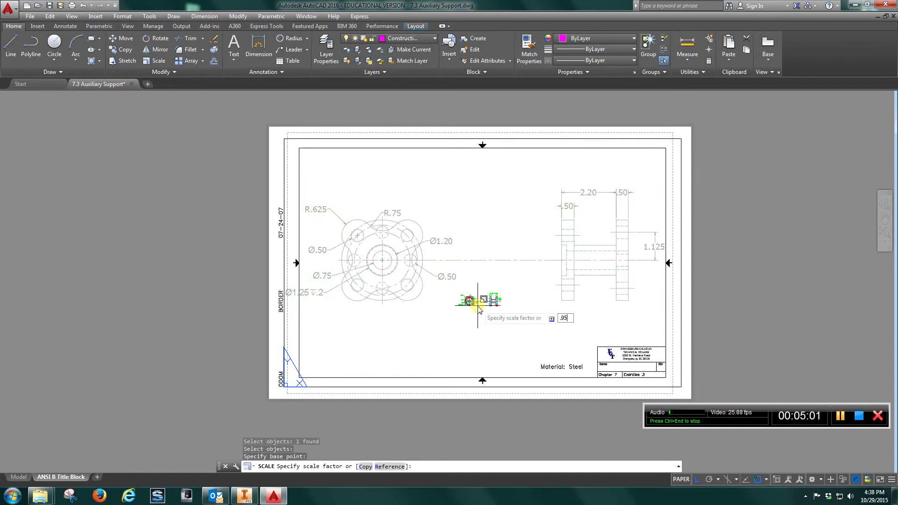
key("Return")
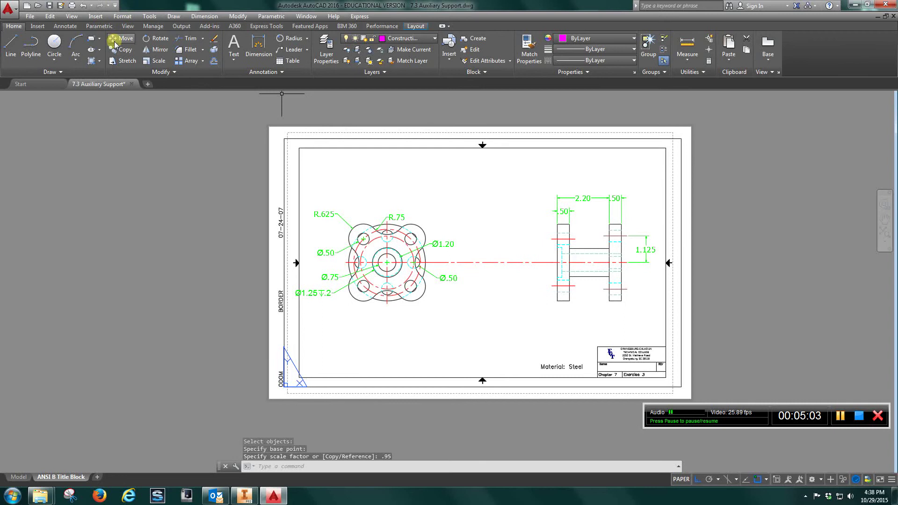
Move the scaled block horizontally about 0.25 inch to the right so its dimensions fit inside the border
left_click(126, 38)
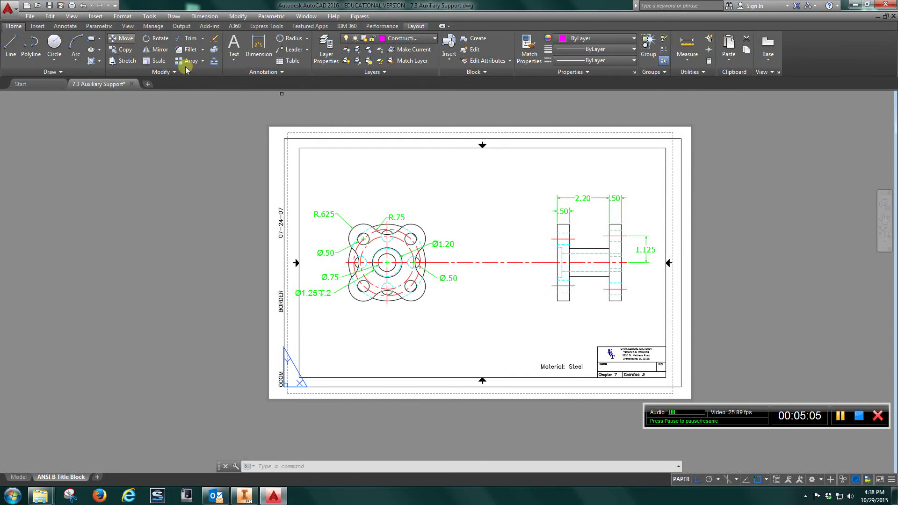
left_click(422, 224)
key("Return")
left_click(465, 175)
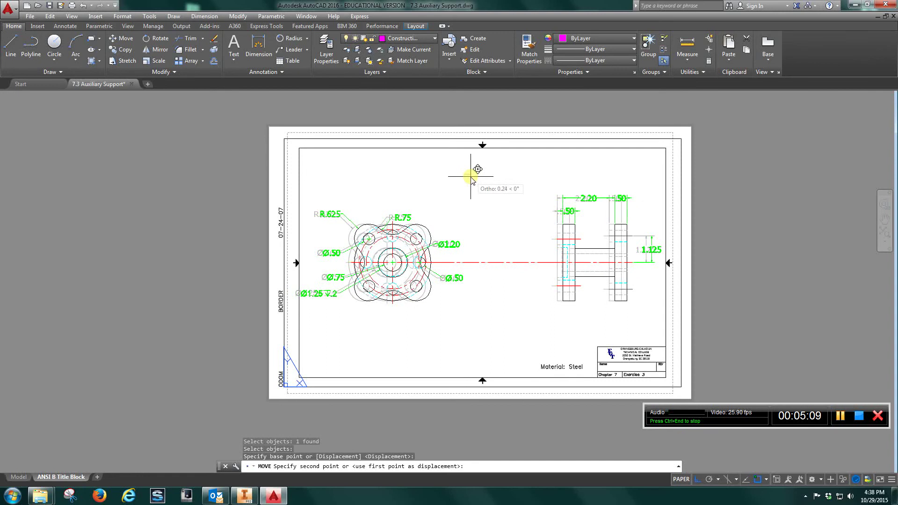
left_click(472, 176)
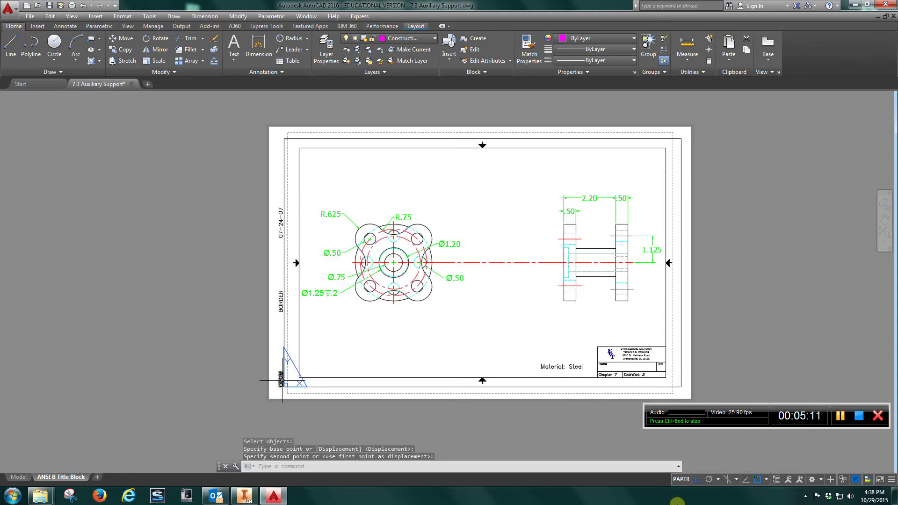